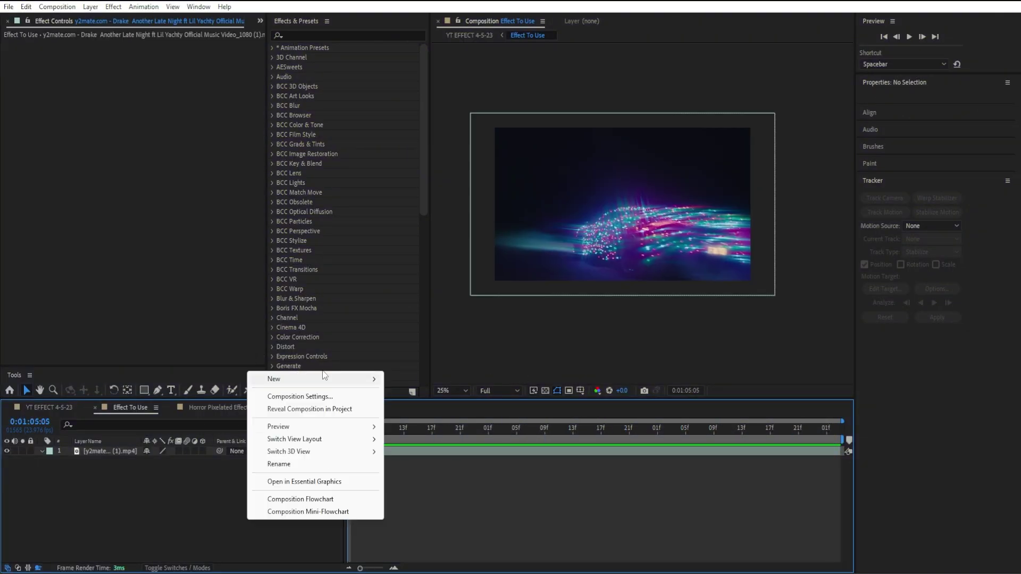
Add an adjustment layer above the car clip with monochrome Noise at Amount 20
{"action": "mouse_move", "coordinate": [323, 379]}
{"action": "left_click", "coordinate": [426, 472]}
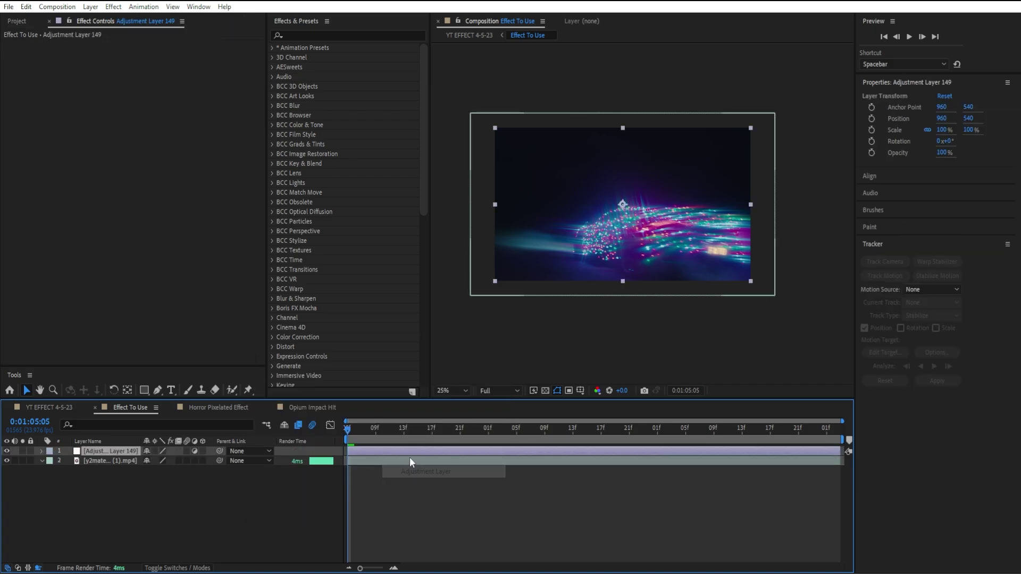
{"action": "left_click", "coordinate": [355, 37]}
{"action": "type", "text": "noise"}
{"action": "scroll", "coordinate": [359, 290], "scroll_direction": "down", "scroll_amount": 5}
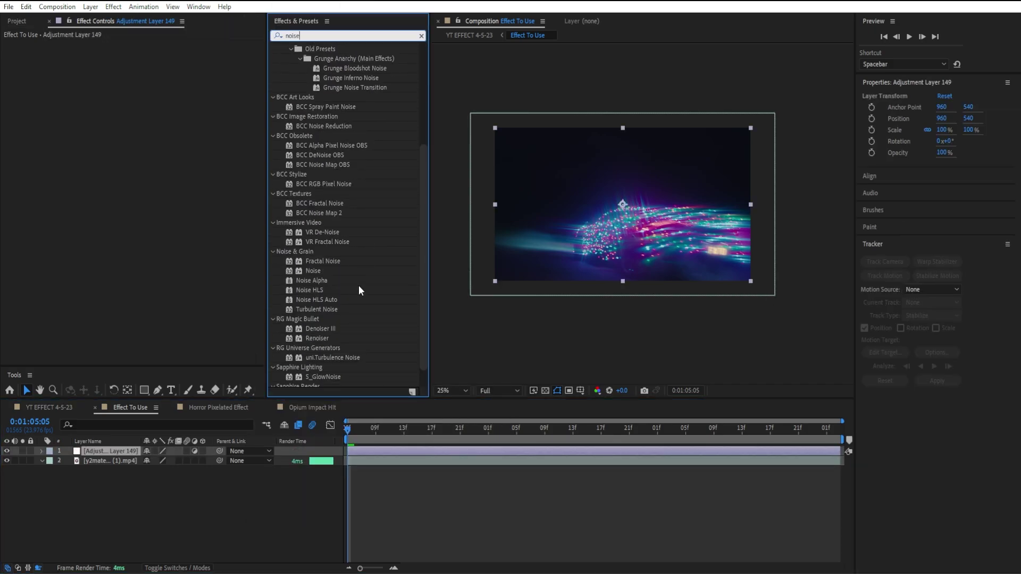
{"action": "left_click_drag", "start_coordinate": [311, 271], "coordinate": [116, 127]}
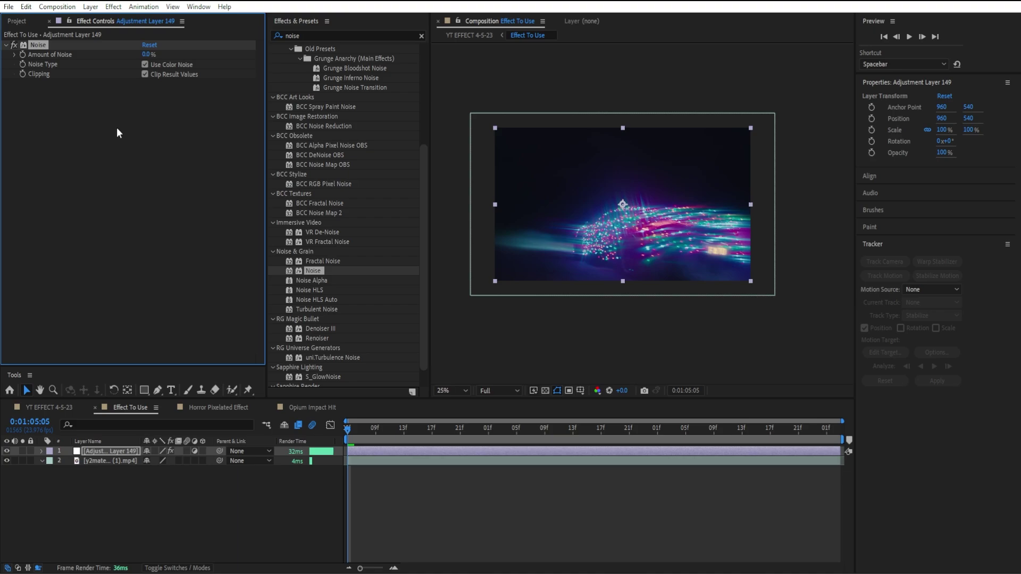
{"action": "left_click", "coordinate": [145, 64]}
{"action": "left_click", "coordinate": [146, 54]}
{"action": "type", "text": "20"}
{"action": "key", "text": "Return"}
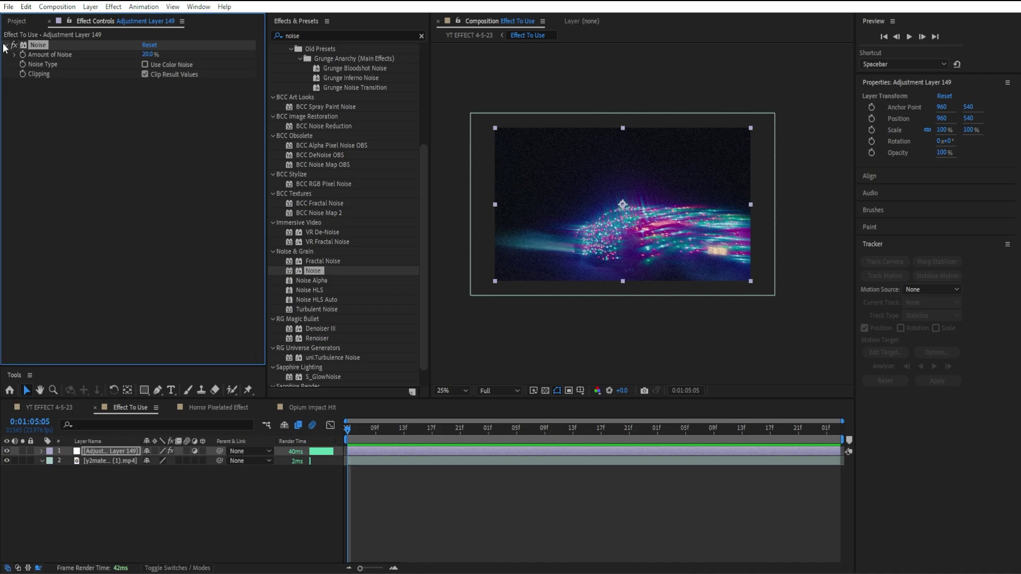
Toggle the Noise effect off and on to compare, then collapse its properties
{"action": "left_click", "coordinate": [12, 46]}
{"action": "left_click", "coordinate": [12, 46]}
{"action": "left_click", "coordinate": [12, 46]}
{"action": "left_click", "coordinate": [12, 46]}
{"action": "left_click", "coordinate": [11, 48]}
{"action": "left_click", "coordinate": [12, 48]}
{"action": "left_click", "coordinate": [6, 45]}
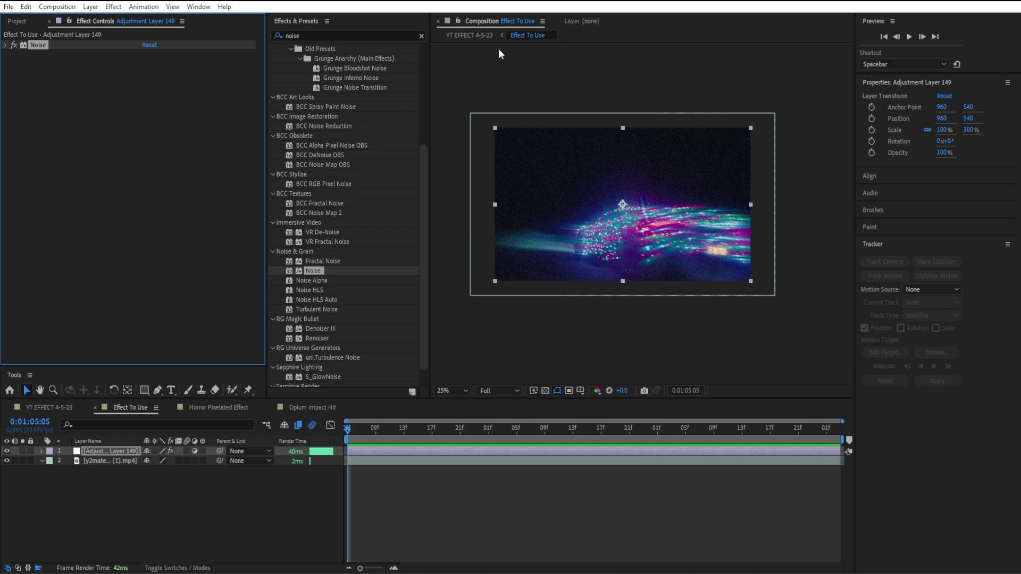
Apply Exposure to the adjustment layer, keyframed from 0.00 to 1.00 at 0:01:05:07
{"action": "left_click", "coordinate": [421, 36]}
{"action": "type", "text": "expos"}
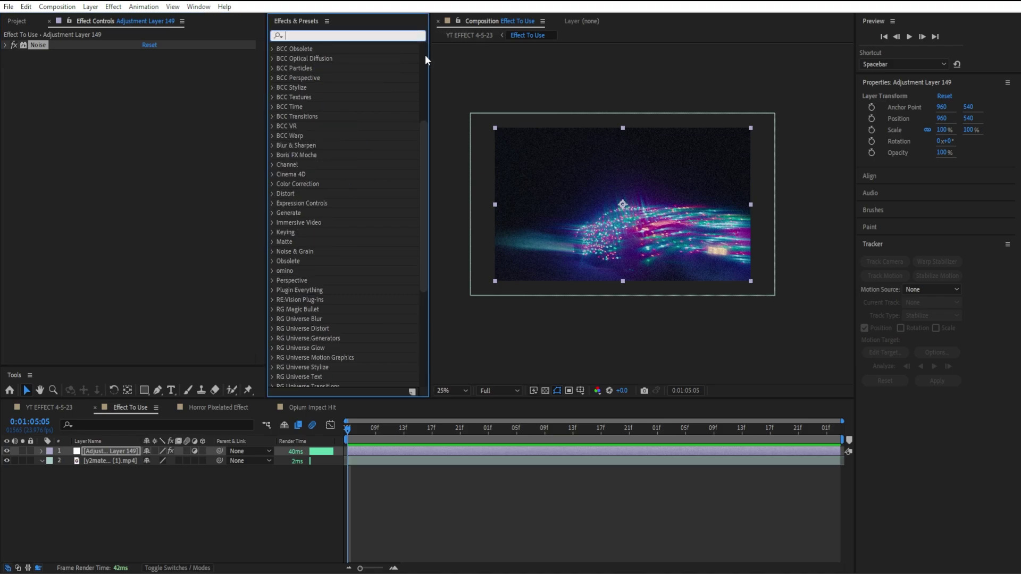
{"action": "left_click_drag", "start_coordinate": [317, 212], "coordinate": [31, 85]}
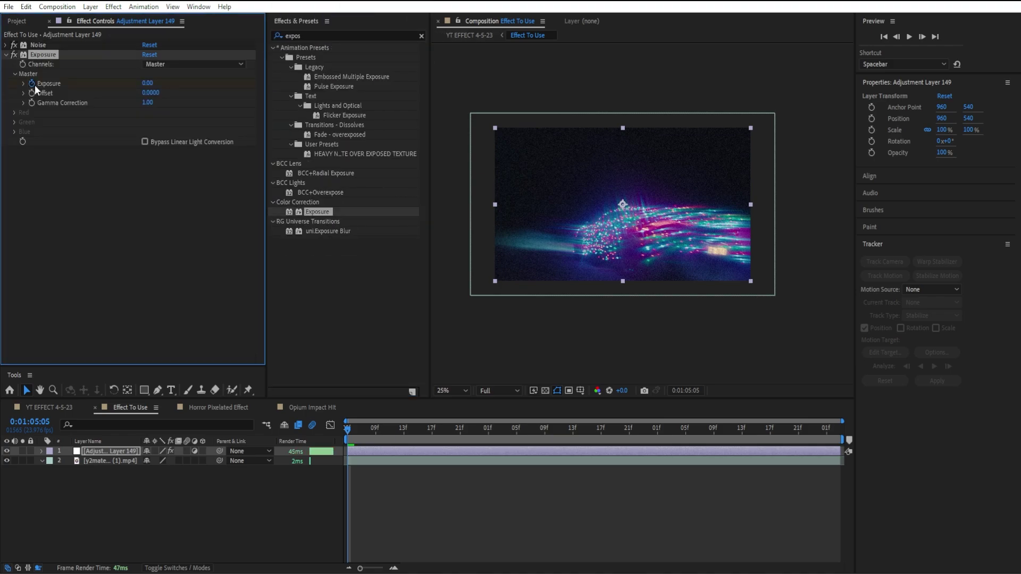
{"action": "left_click", "coordinate": [34, 85]}
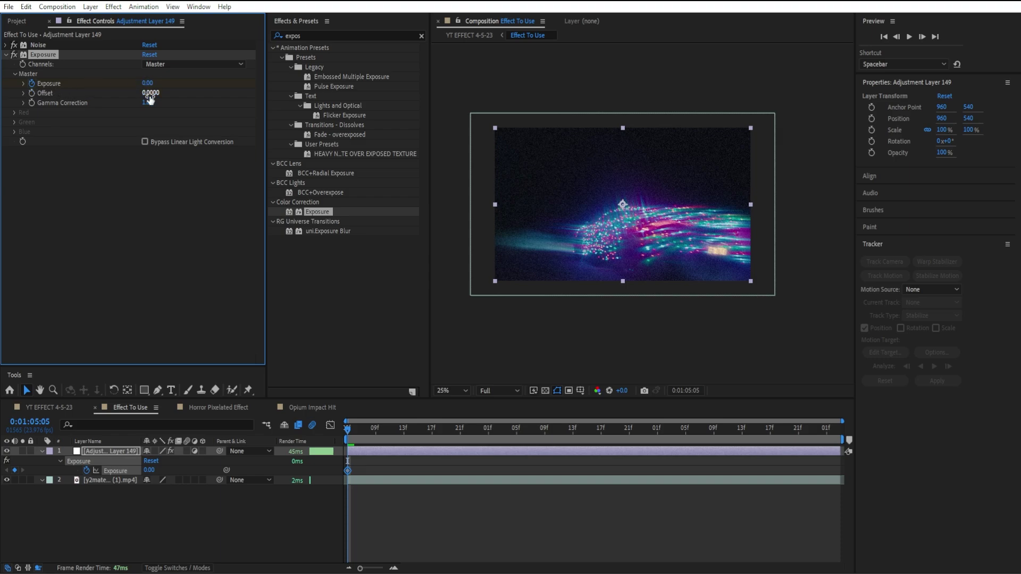
{"action": "left_click", "coordinate": [362, 432]}
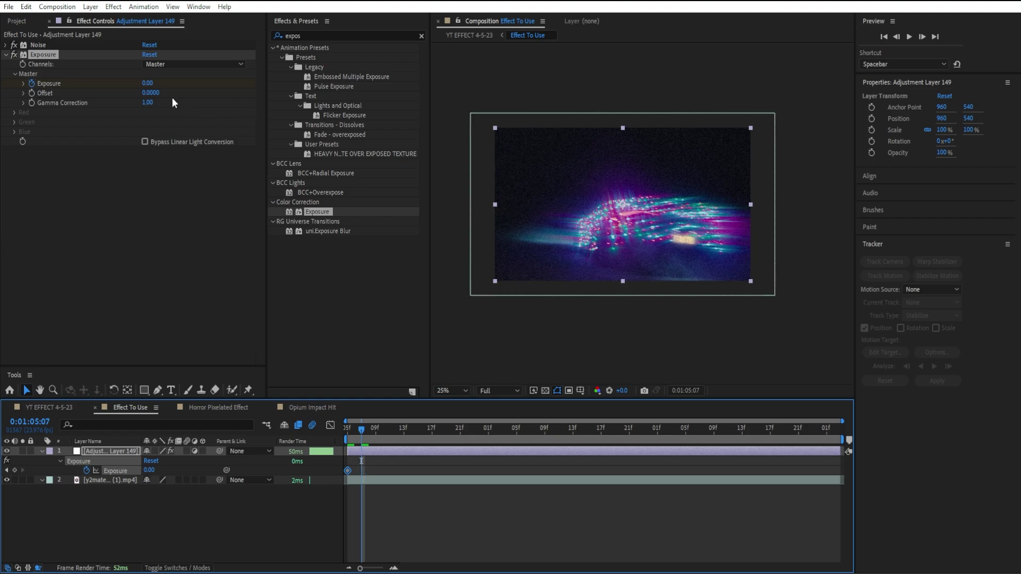
{"action": "left_click", "coordinate": [144, 80]}
{"action": "type", "text": "1"}
{"action": "key", "text": "Return"}
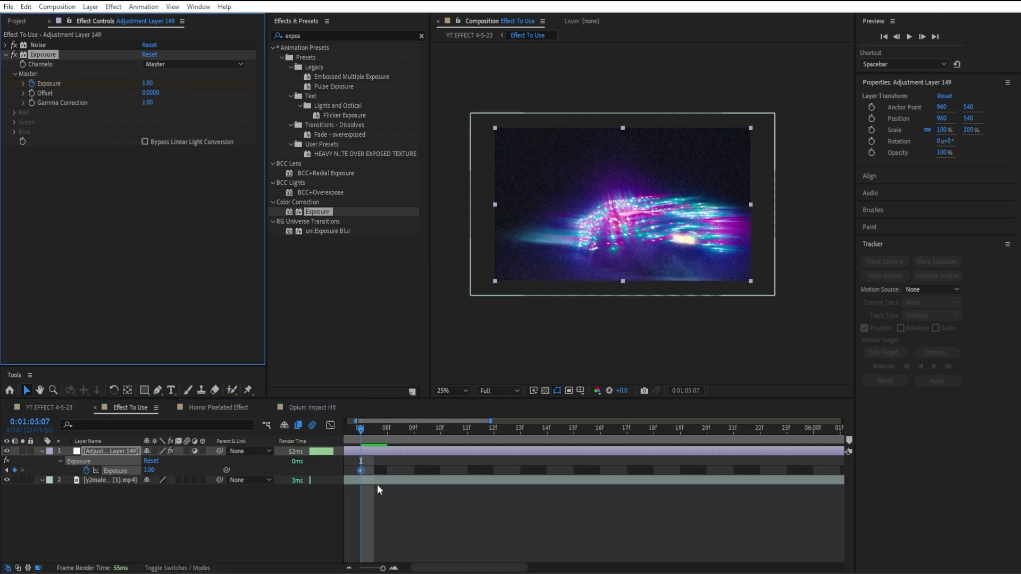
Easy Ease both Exposure keyframes and paste a copy of the pair at 0:01:05:09
{"action": "left_click", "coordinate": [451, 562]}
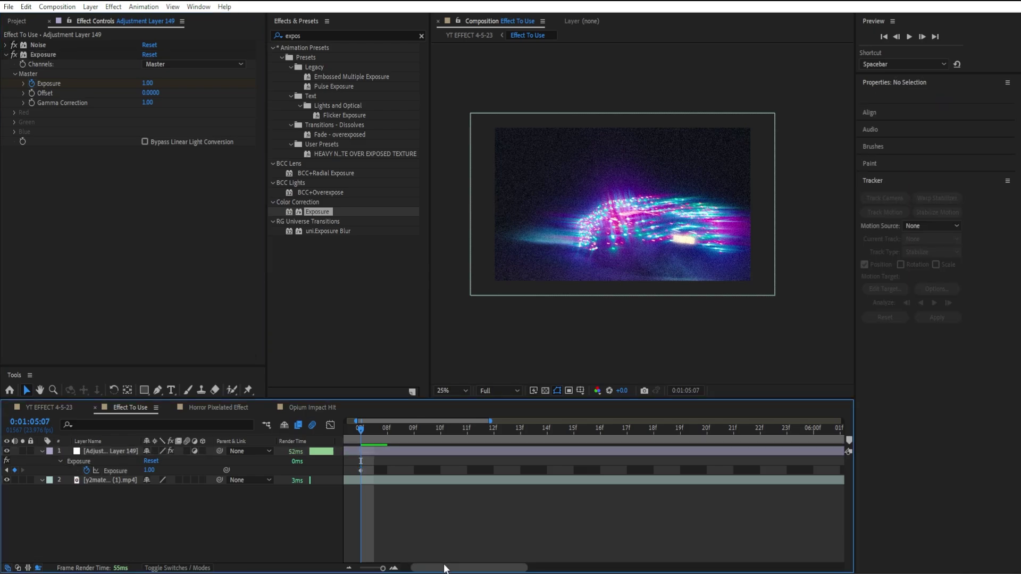
{"action": "left_click_drag", "start_coordinate": [445, 568], "coordinate": [435, 568]}
{"action": "left_click_drag", "start_coordinate": [426, 471], "coordinate": [298, 468]}
{"action": "key", "text": "F9"}
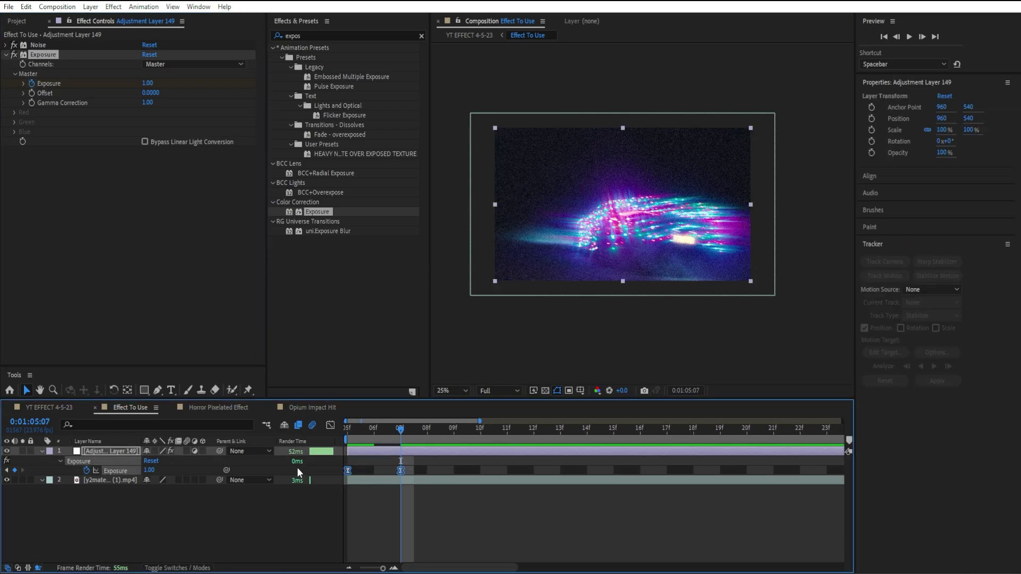
{"action": "left_click_drag", "start_coordinate": [420, 424], "coordinate": [429, 426]}
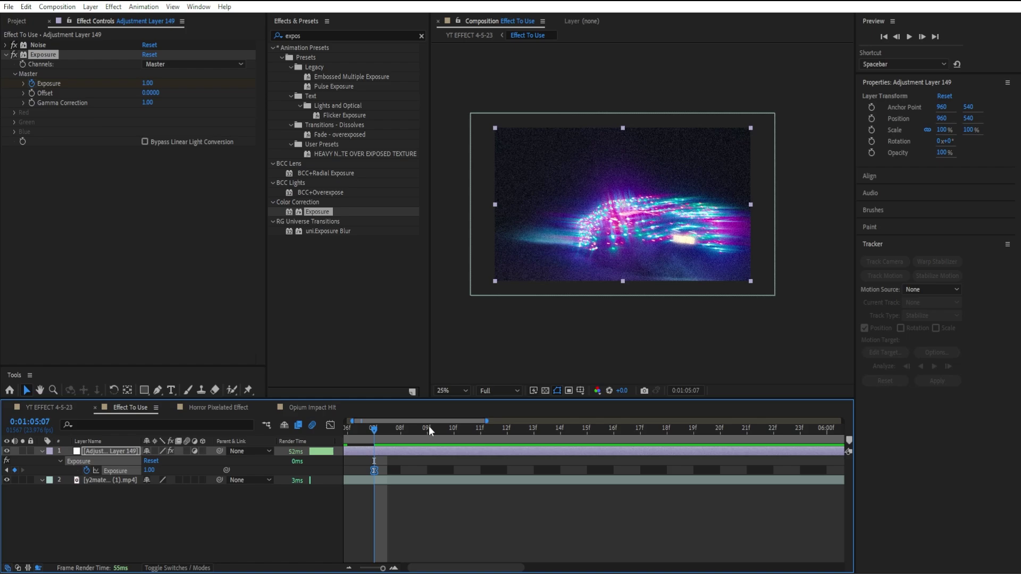
{"action": "left_click", "coordinate": [403, 432]}
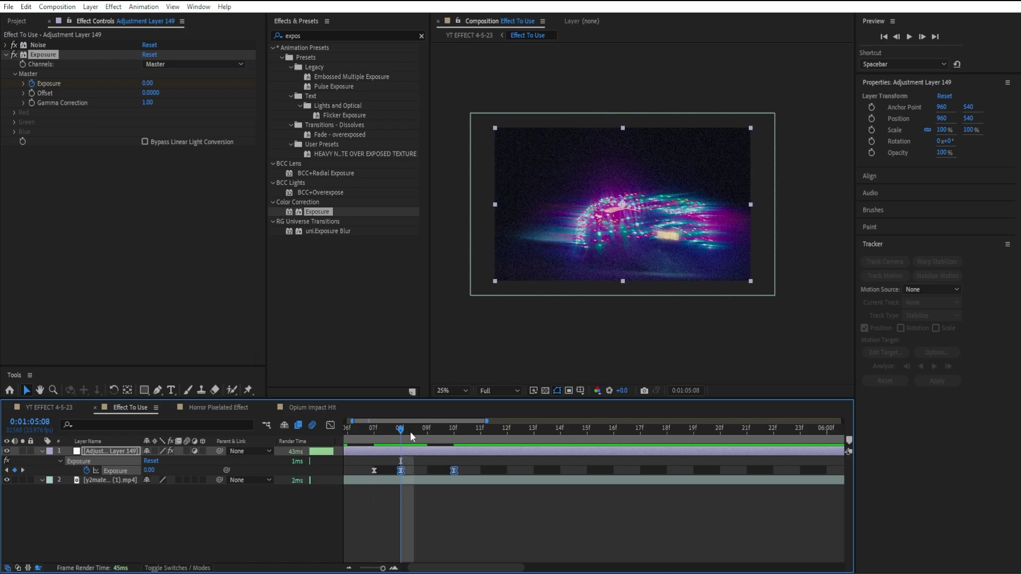
{"action": "left_click", "coordinate": [415, 429]}
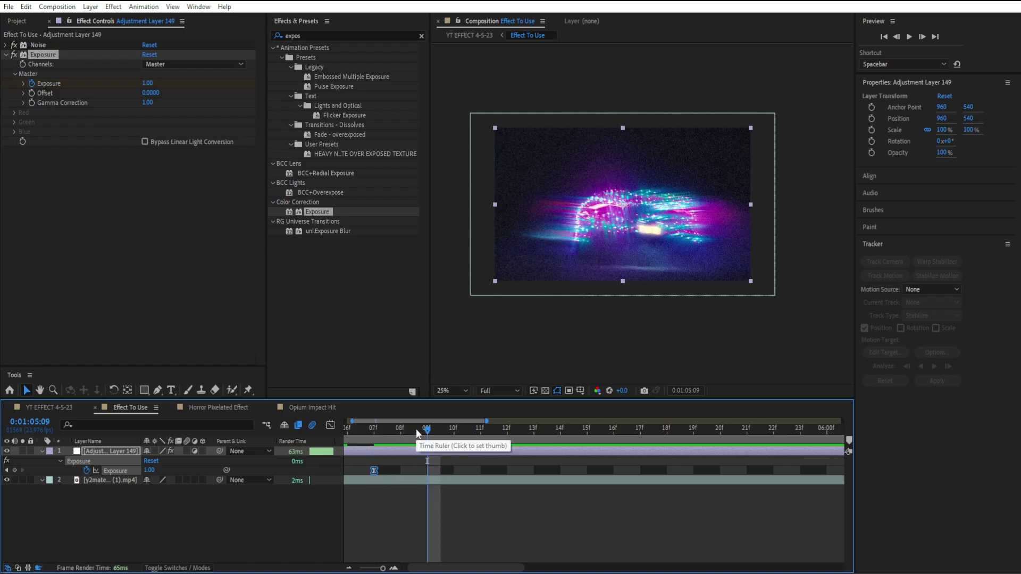
{"action": "key", "text": "ctrl+v"}
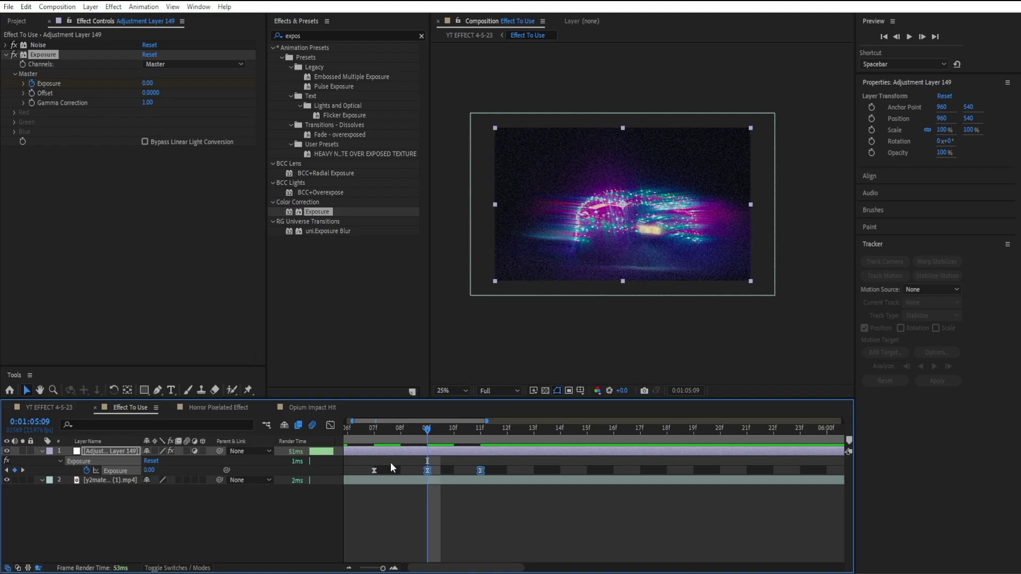
Preview the flicker, then paste the four Exposure keyframes again at 0:01:06:13
{"action": "key", "text": "minus"}
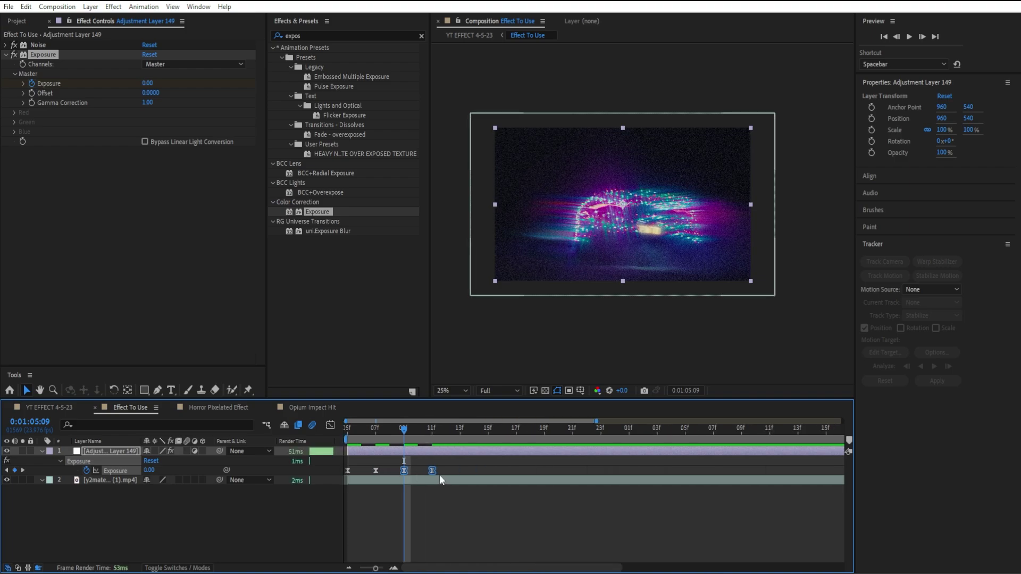
{"action": "left_click_drag", "start_coordinate": [439, 474], "coordinate": [305, 447]}
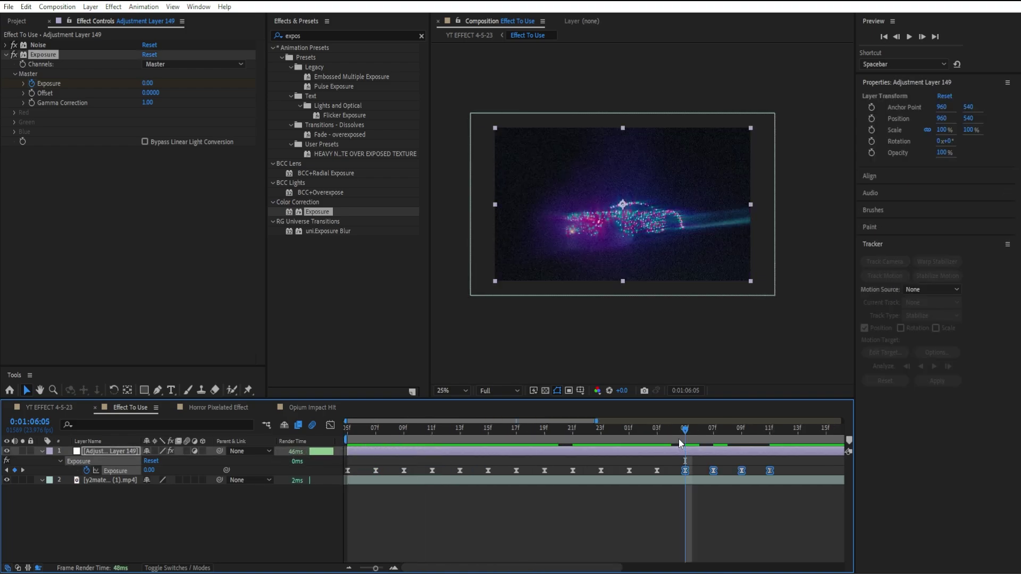
{"action": "left_click_drag", "start_coordinate": [679, 443], "coordinate": [339, 451]}
{"action": "key", "text": "space"}
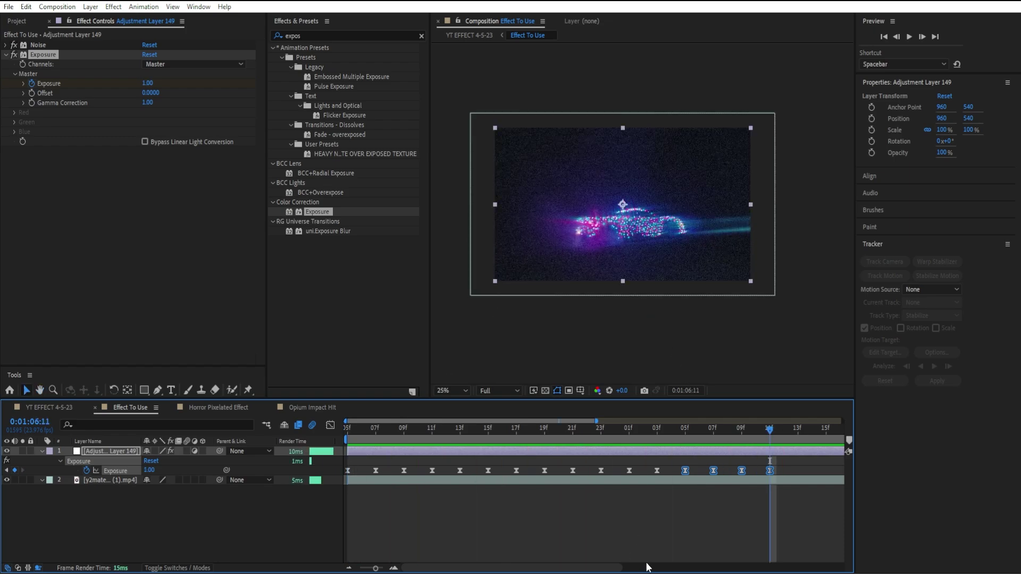
{"action": "scroll", "coordinate": [648, 568], "scroll_direction": "right", "scroll_amount": 1}
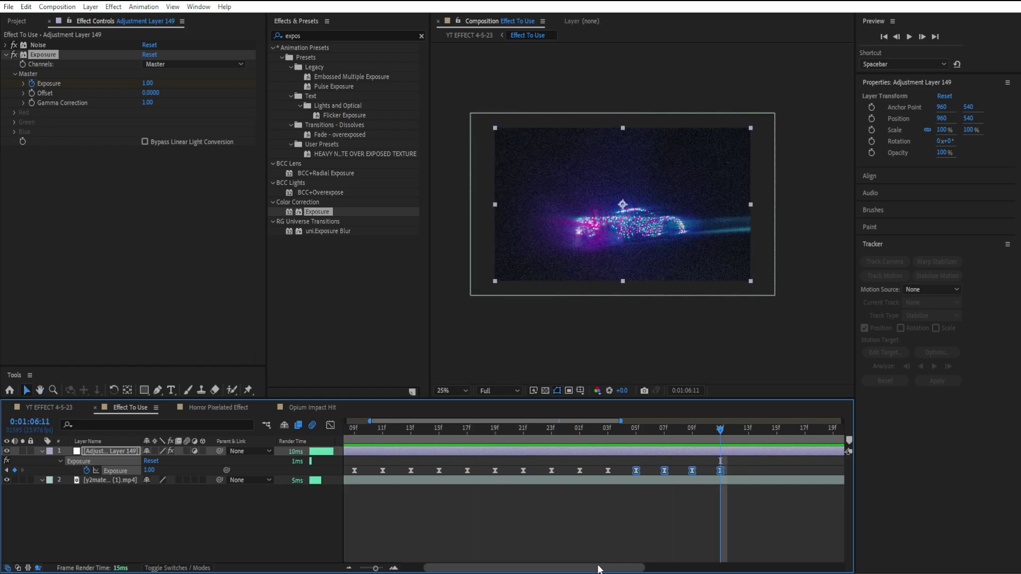
{"action": "scroll", "coordinate": [599, 569], "scroll_direction": "right", "scroll_amount": 1}
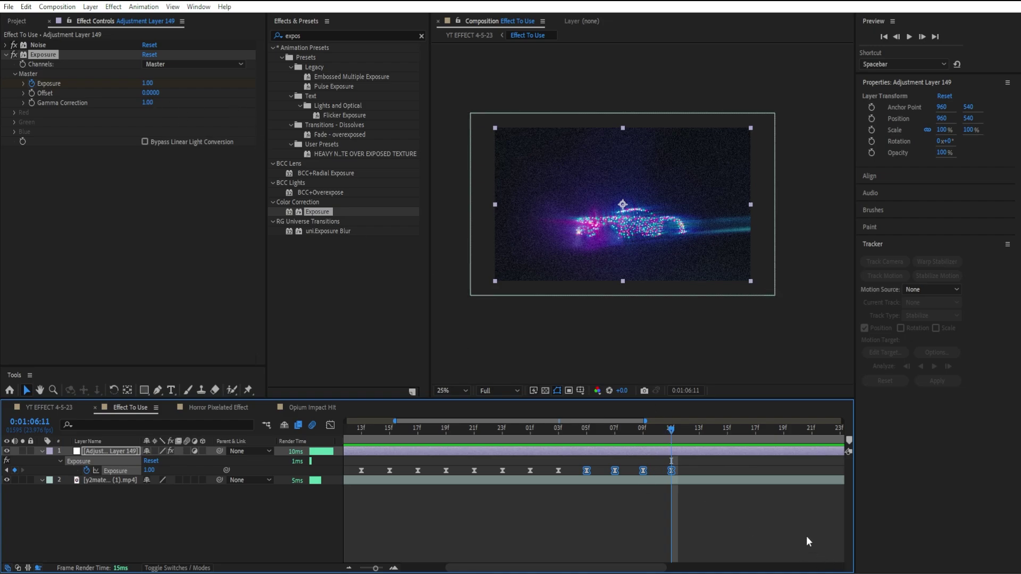
{"action": "left_click_drag", "start_coordinate": [675, 427], "coordinate": [699, 430]}
{"action": "key", "text": "ctrl+v"}
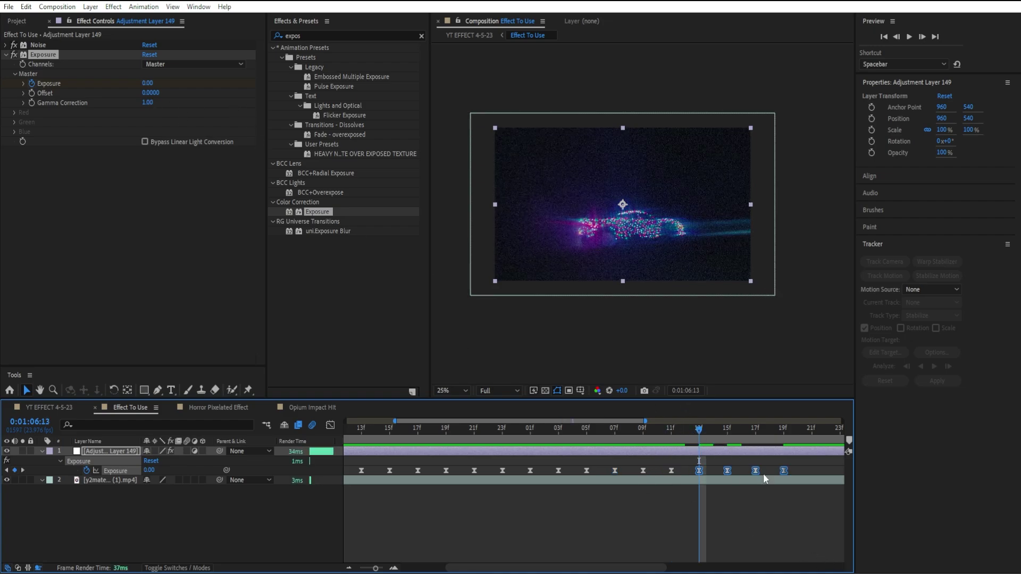
{"action": "scroll", "coordinate": [586, 494], "scroll_direction": "right", "scroll_amount": 7}
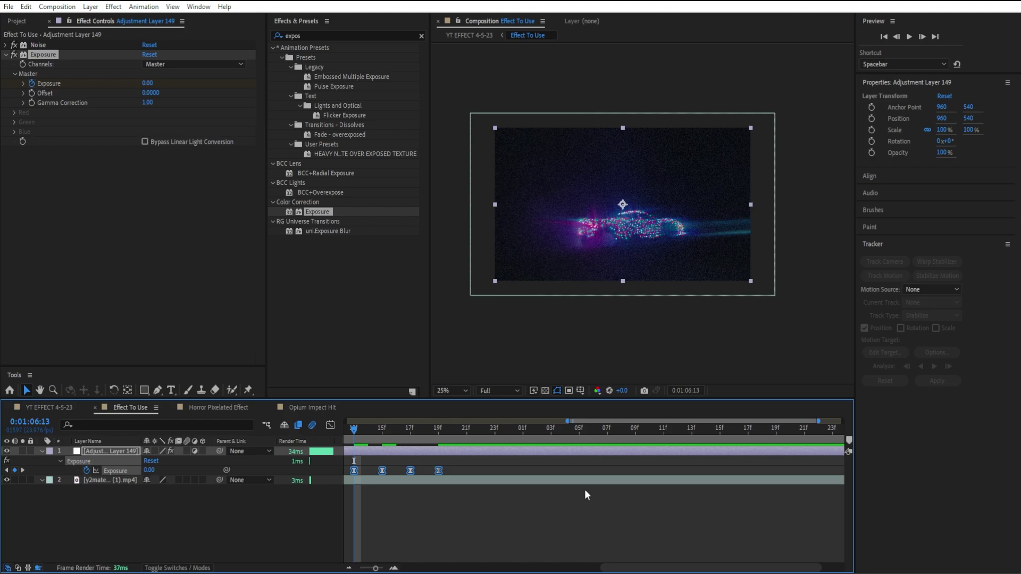
Paste more Exposure keyframe copies at 0:01:06:21, 0:01:07:05 and 13f to fill the timeline
{"action": "left_click", "coordinate": [457, 431]}
{"action": "left_click", "coordinate": [467, 429]}
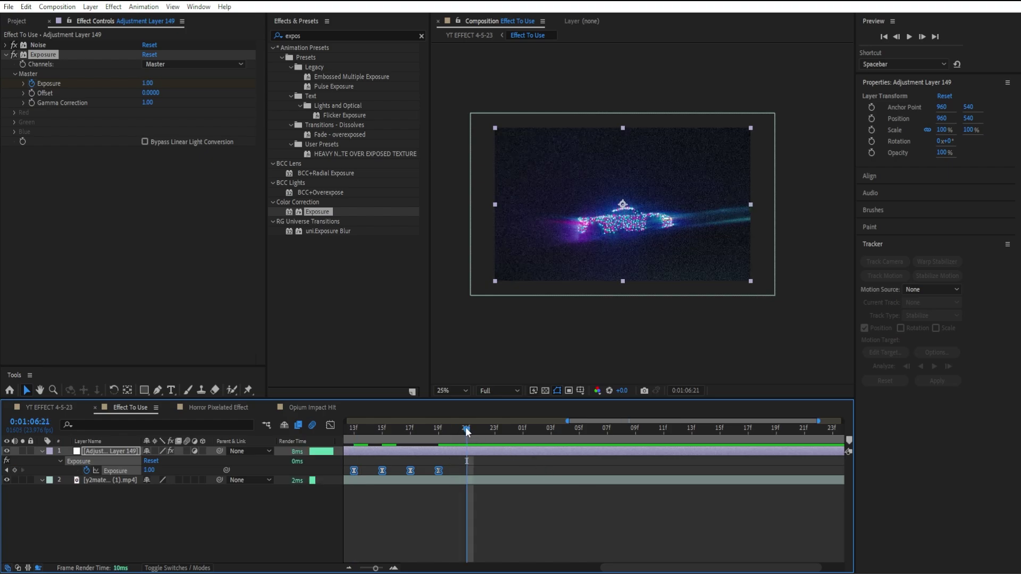
{"action": "key", "text": "ctrl+v"}
{"action": "left_click", "coordinate": [578, 434]}
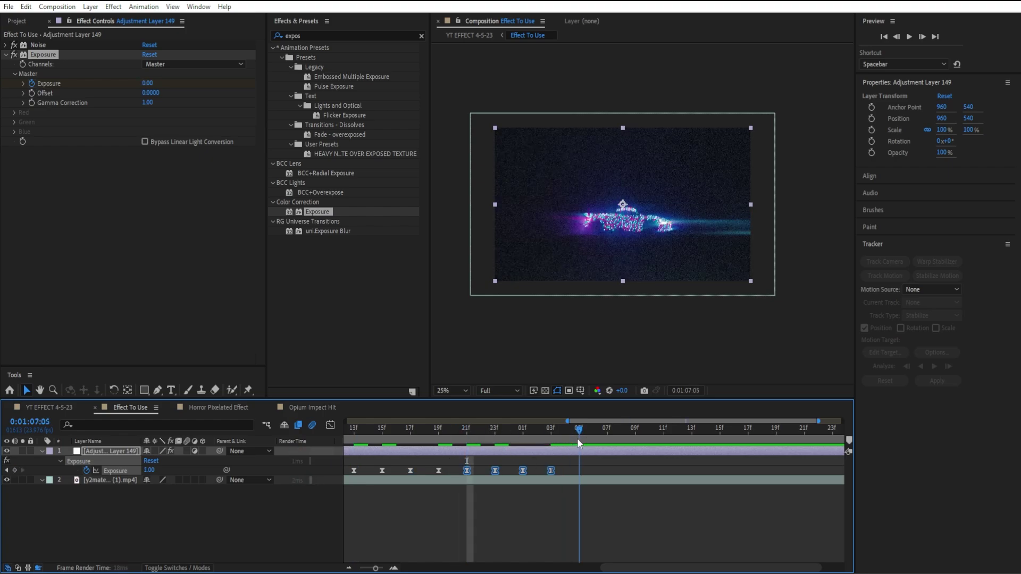
{"action": "key", "text": "ctrl+v"}
{"action": "key", "text": "minus"}
{"action": "key", "text": "minus"}
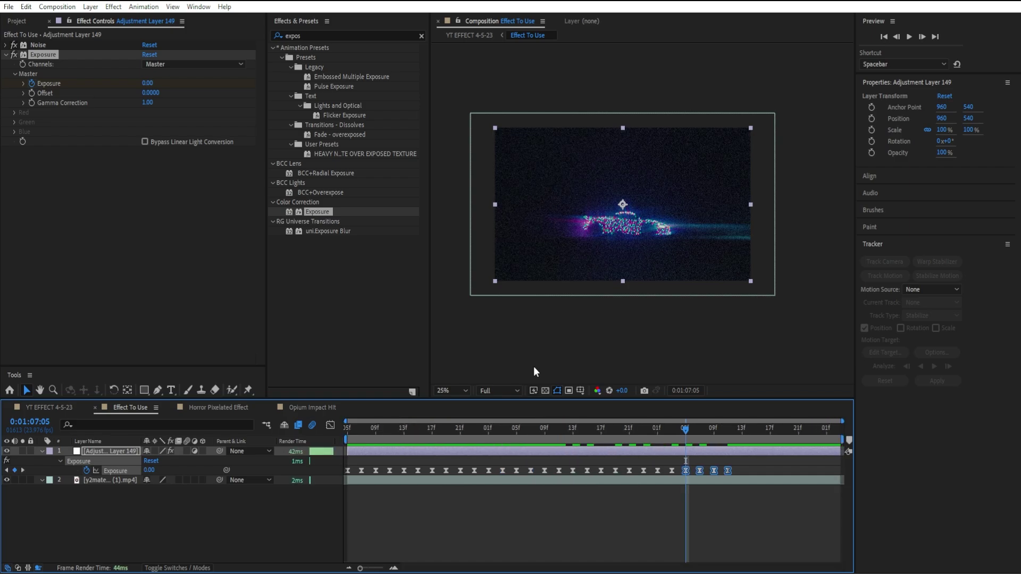
{"action": "left_click", "coordinate": [762, 472]}
{"action": "left_click", "coordinate": [116, 471]}
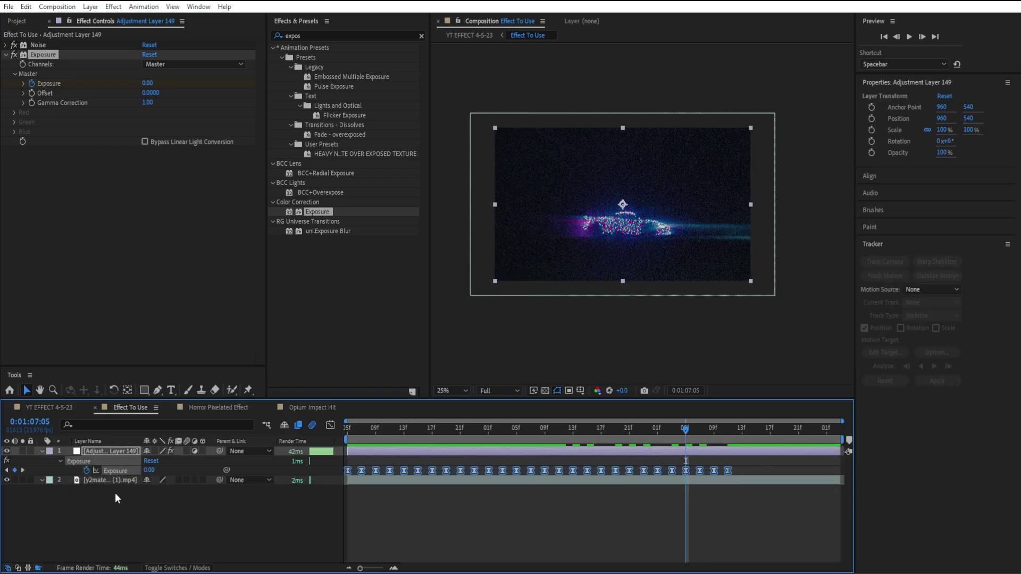
{"action": "left_click_drag", "start_coordinate": [738, 431], "coordinate": [310, 462]}
{"action": "key", "text": "ctrl+v"}
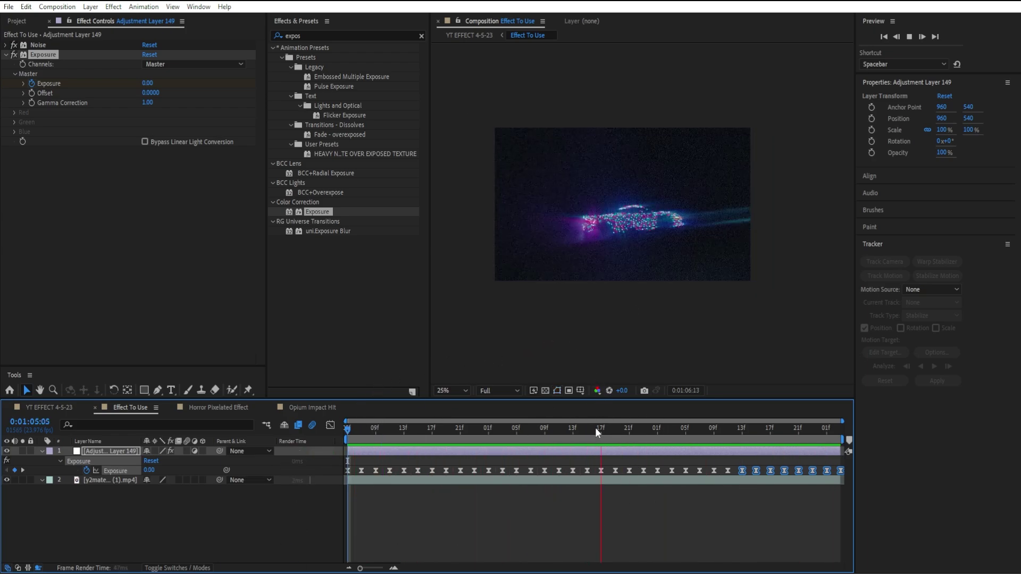
Scrub back to an earlier frame and replay the preview to review the flicker
{"action": "key", "text": "space"}
{"action": "left_click_drag", "start_coordinate": [574, 426], "coordinate": [547, 435]}
{"action": "key", "text": "space"}
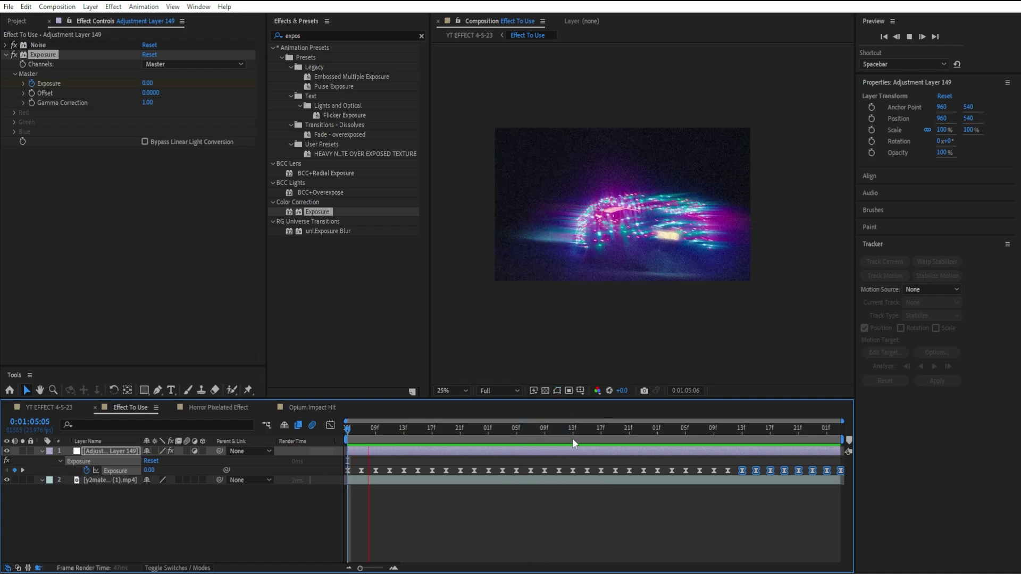
{"action": "key", "text": "space"}
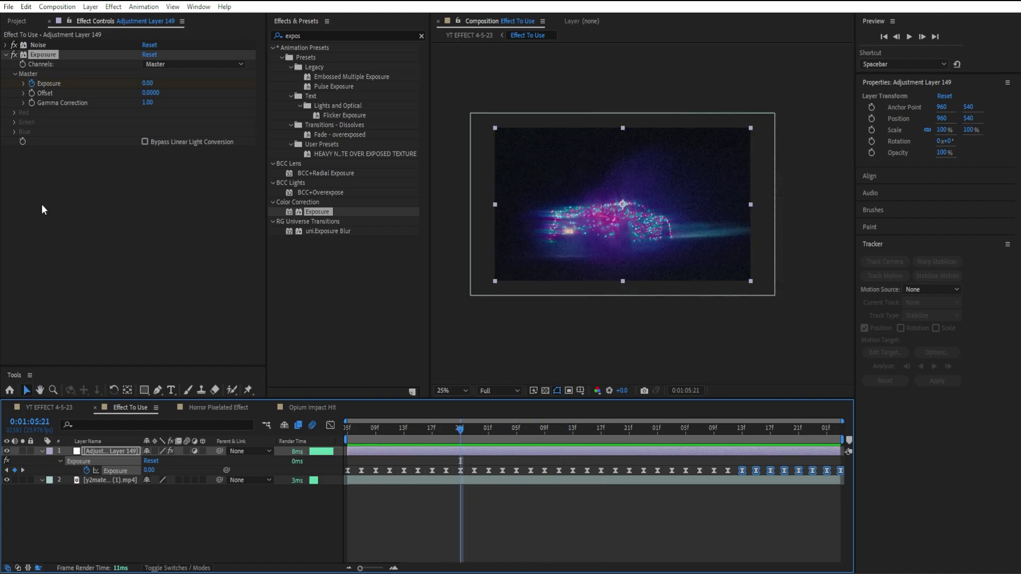
Apply S_HalfToneColor with RGB dots, Dots Frequency 554, Dots Sharpness 2 and Saturation 0.43
{"action": "left_click", "coordinate": [7, 54]}
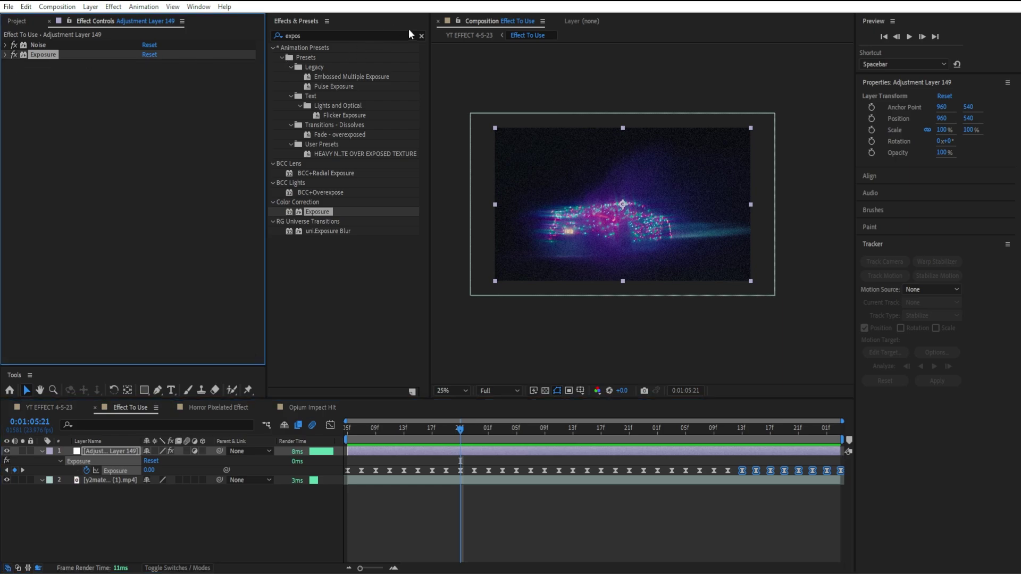
{"action": "left_click", "coordinate": [422, 36]}
{"action": "type", "text": "S_ha"}
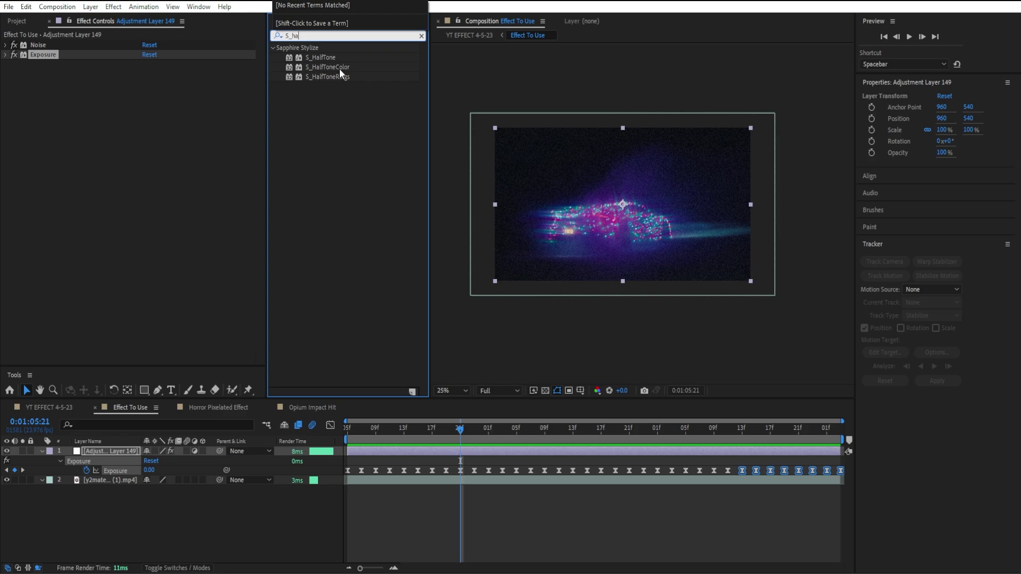
{"action": "double_click", "coordinate": [340, 68]}
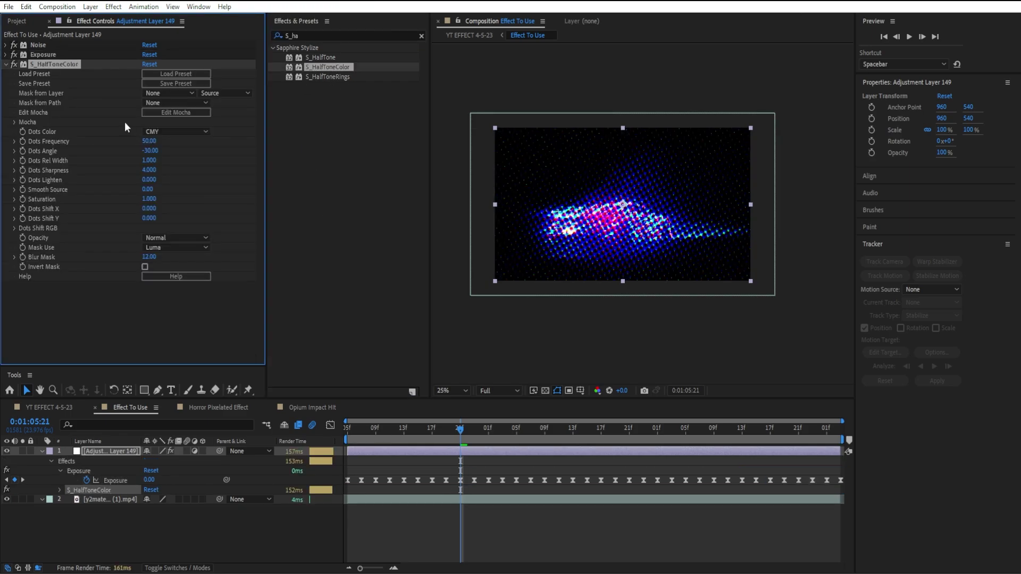
{"action": "left_click", "coordinate": [181, 132]}
{"action": "left_click", "coordinate": [185, 158]}
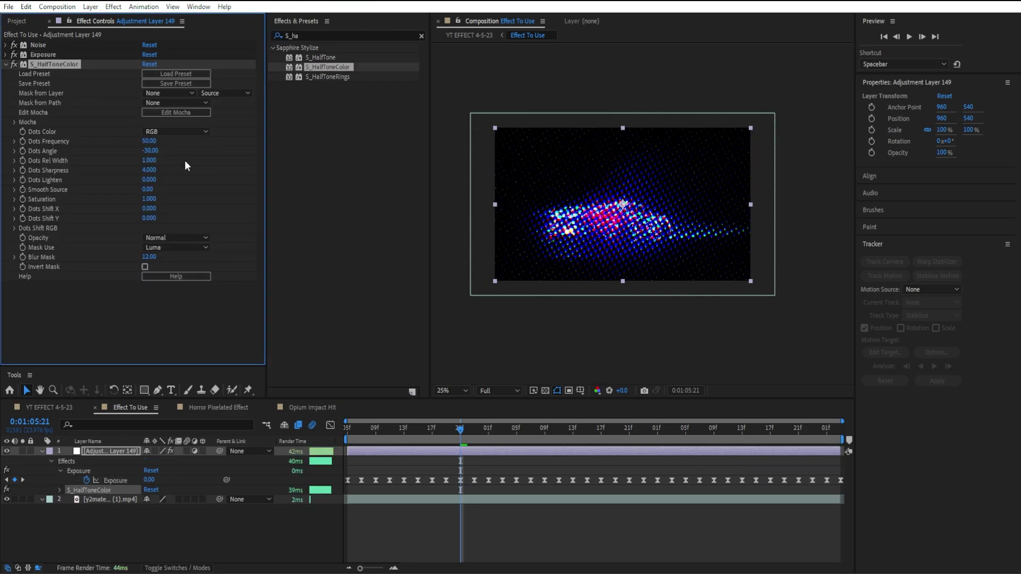
{"action": "left_click_drag", "start_coordinate": [150, 141], "coordinate": [353, 142]}
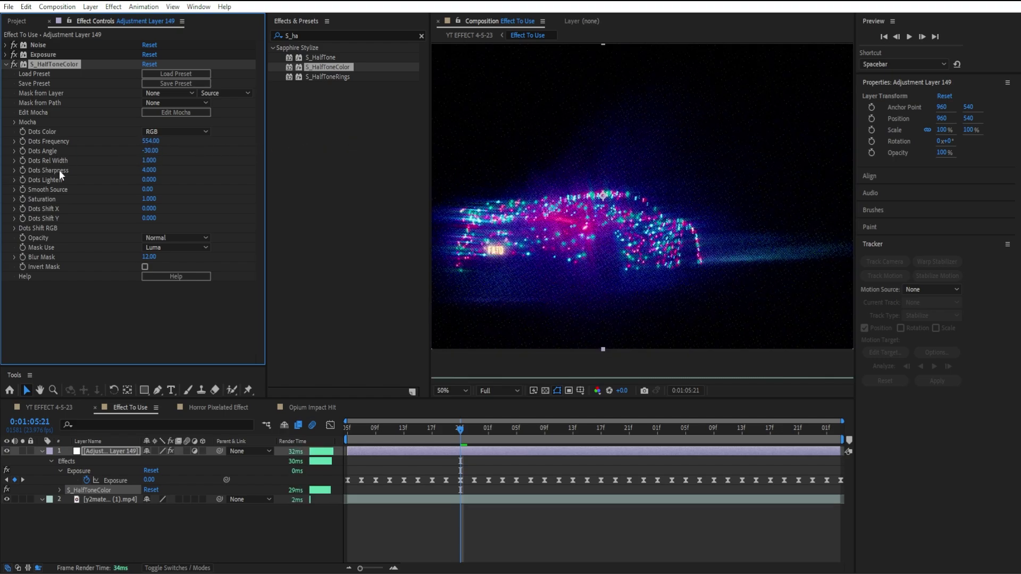
{"action": "left_click", "coordinate": [151, 173]}
{"action": "key", "text": "Return"}
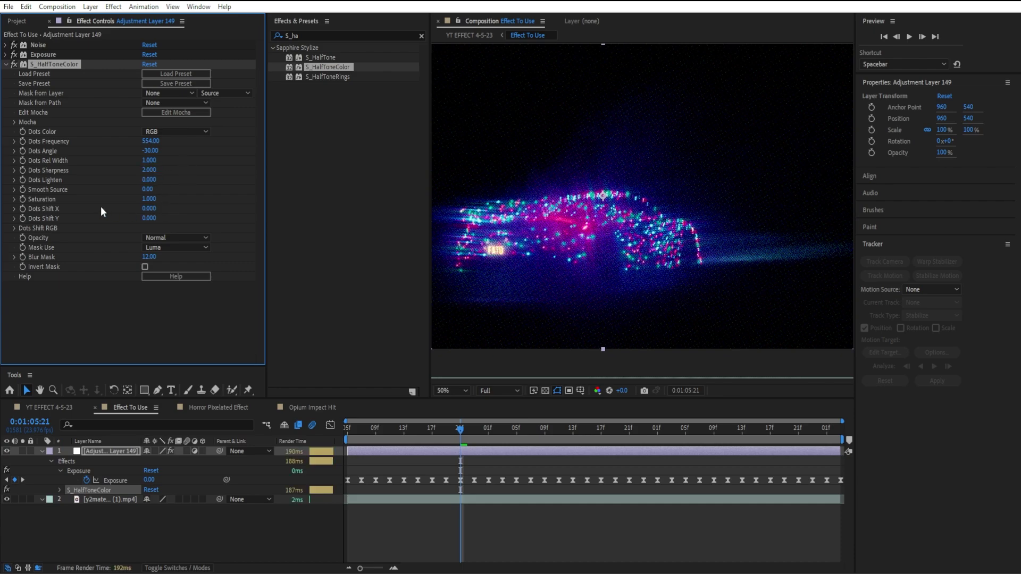
{"action": "left_click_drag", "start_coordinate": [144, 199], "coordinate": [128, 208]}
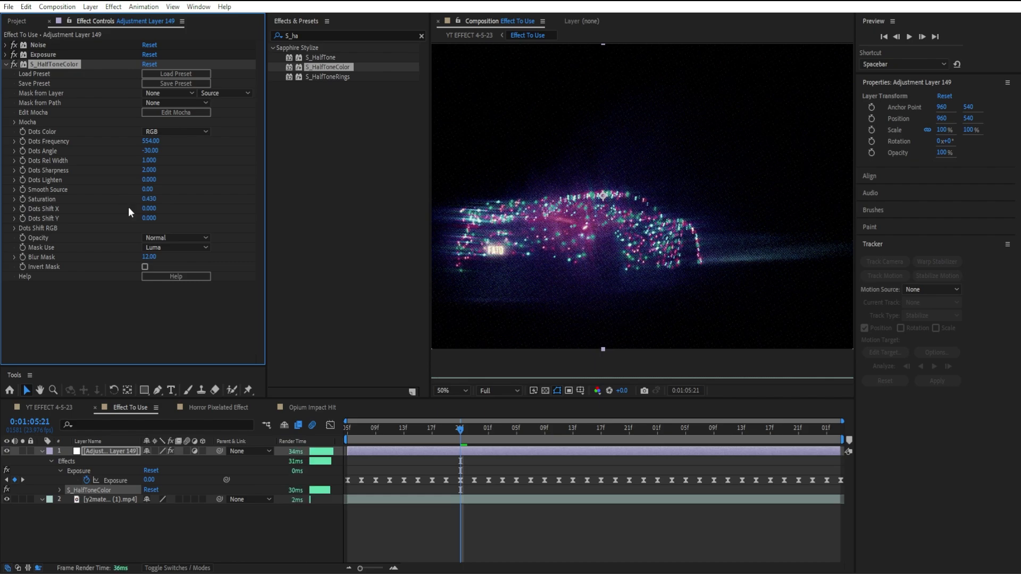
Preview the halftone look, toggling S_HalfToneColor off and on to compare
{"action": "key", "text": "space"}
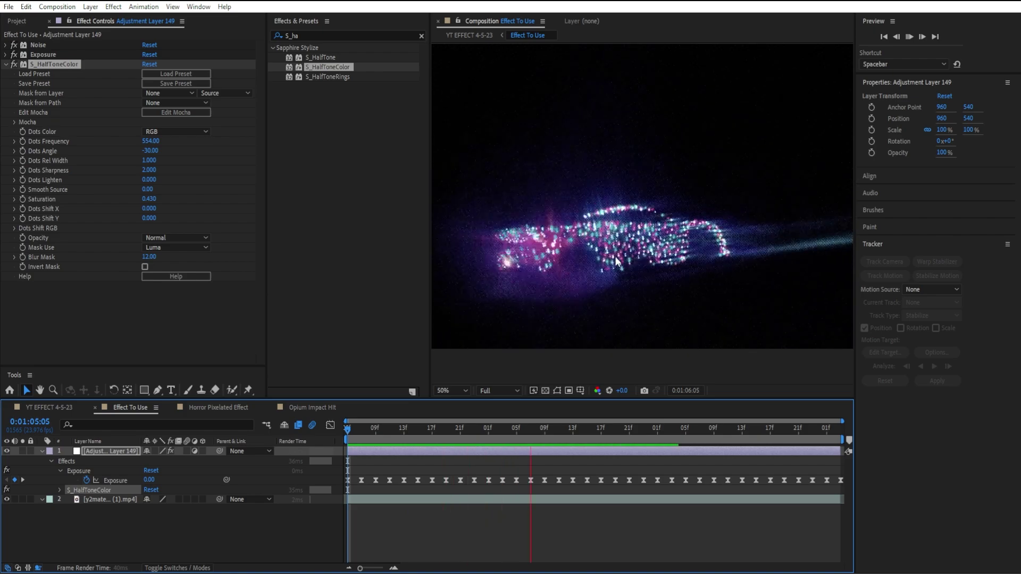
{"action": "key", "text": "space"}
{"action": "left_click", "coordinate": [14, 64]}
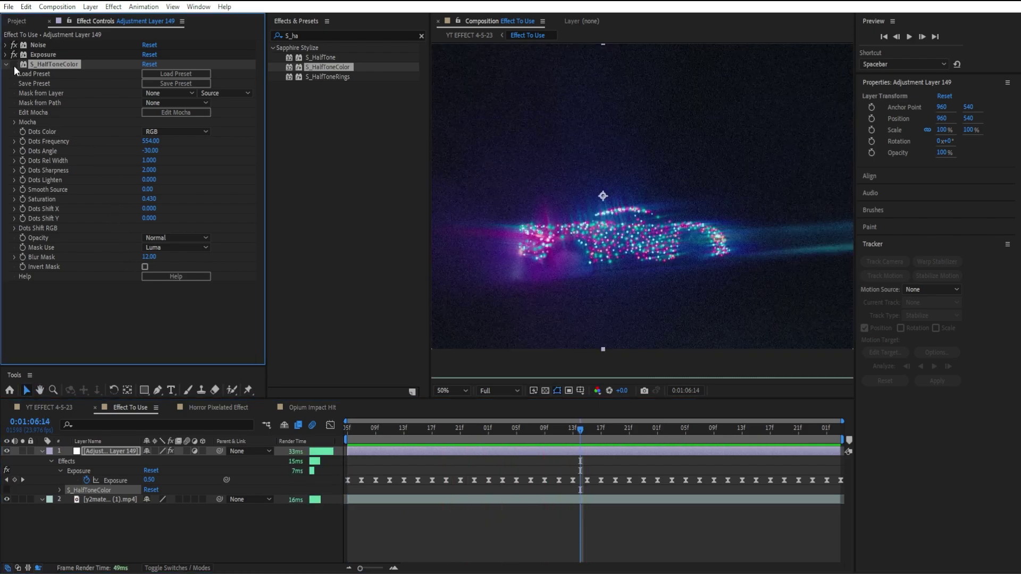
{"action": "left_click", "coordinate": [14, 64]}
{"action": "left_click", "coordinate": [14, 65]}
{"action": "left_click", "coordinate": [14, 65]}
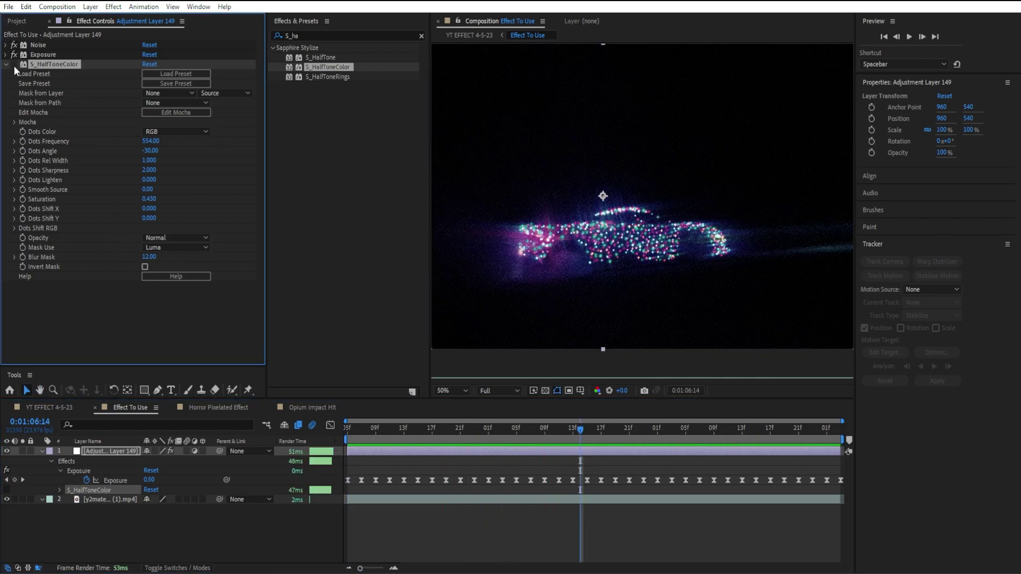
{"action": "left_click", "coordinate": [14, 64]}
{"action": "key", "text": "space"}
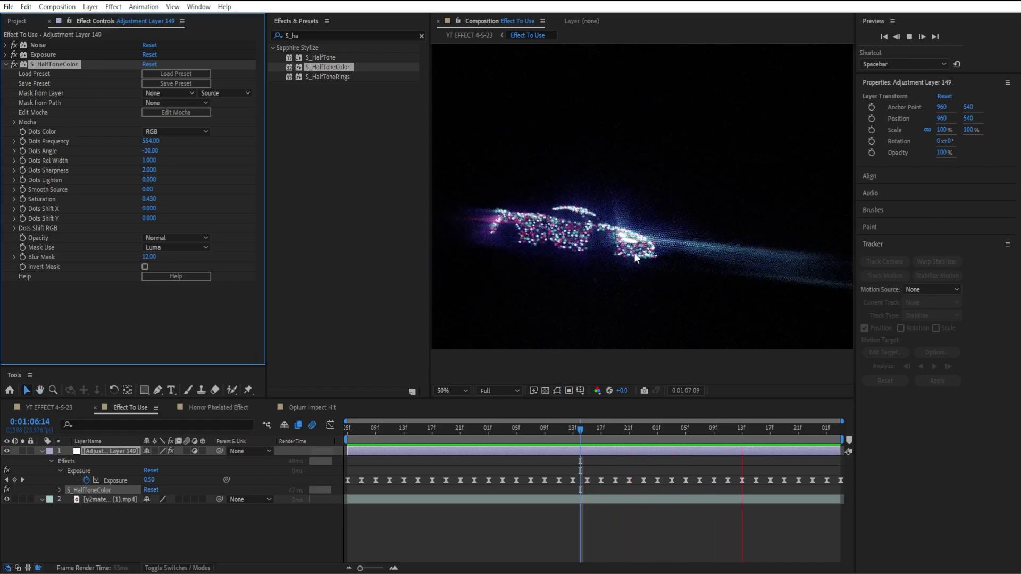
Stop the preview, collapse S_HalfToneColor, compare the Noise grain, and clear the effects search
{"action": "key", "text": "space"}
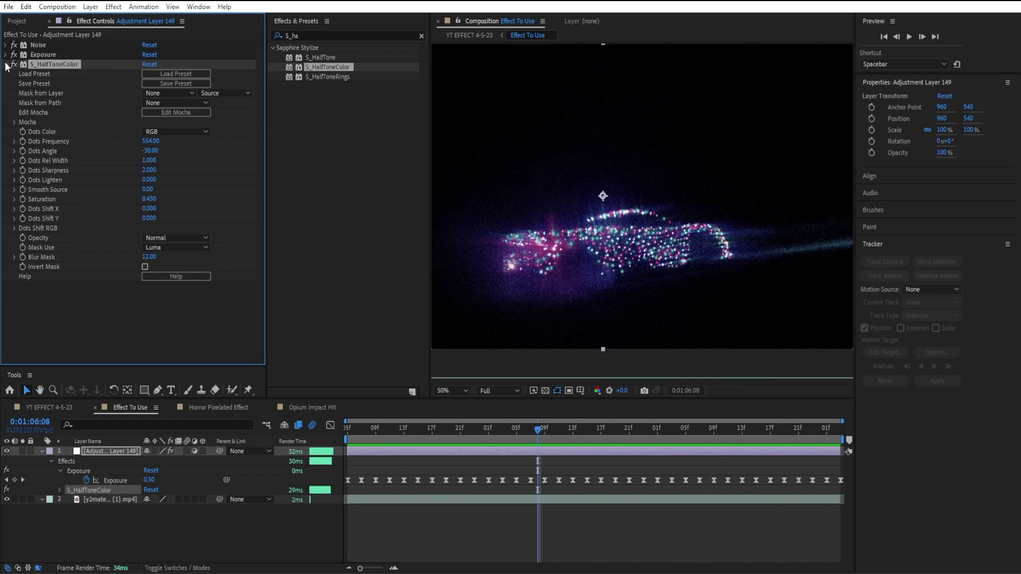
{"action": "left_click", "coordinate": [5, 65]}
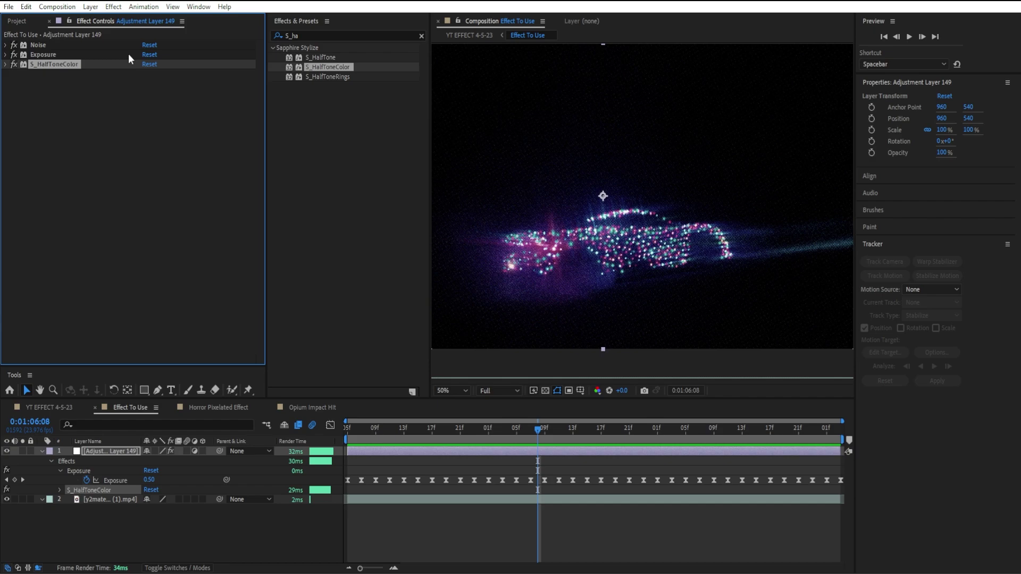
{"action": "left_click", "coordinate": [14, 47]}
{"action": "left_click", "coordinate": [13, 46]}
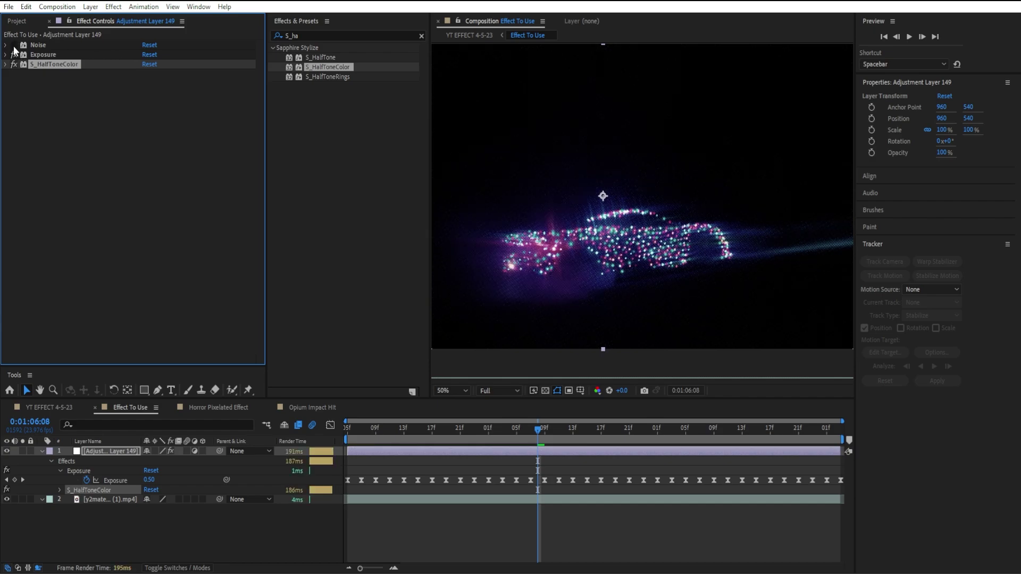
{"action": "left_click", "coordinate": [14, 46]}
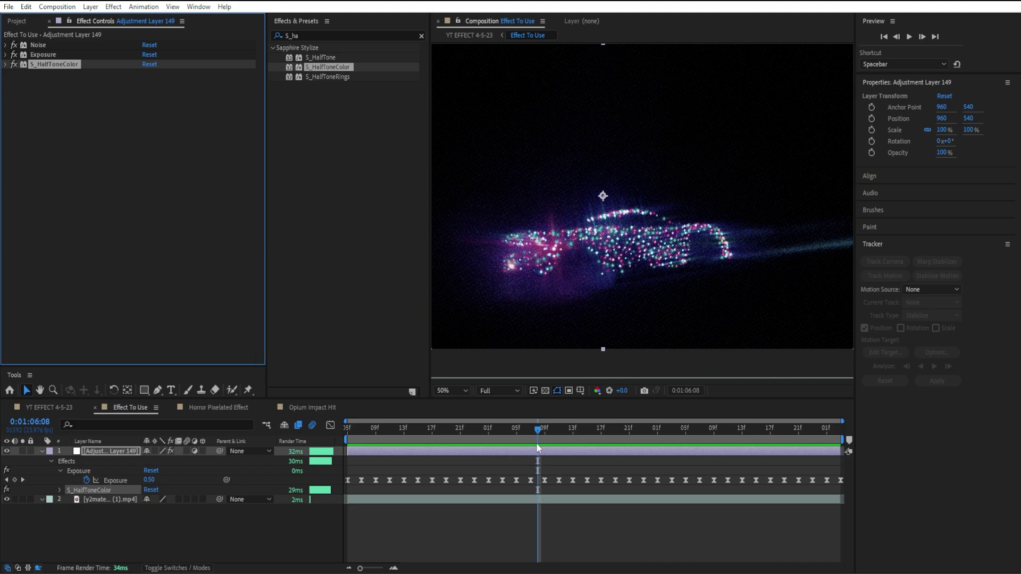
{"action": "left_click_drag", "start_coordinate": [516, 428], "coordinate": [581, 468]}
{"action": "left_click", "coordinate": [422, 35]}
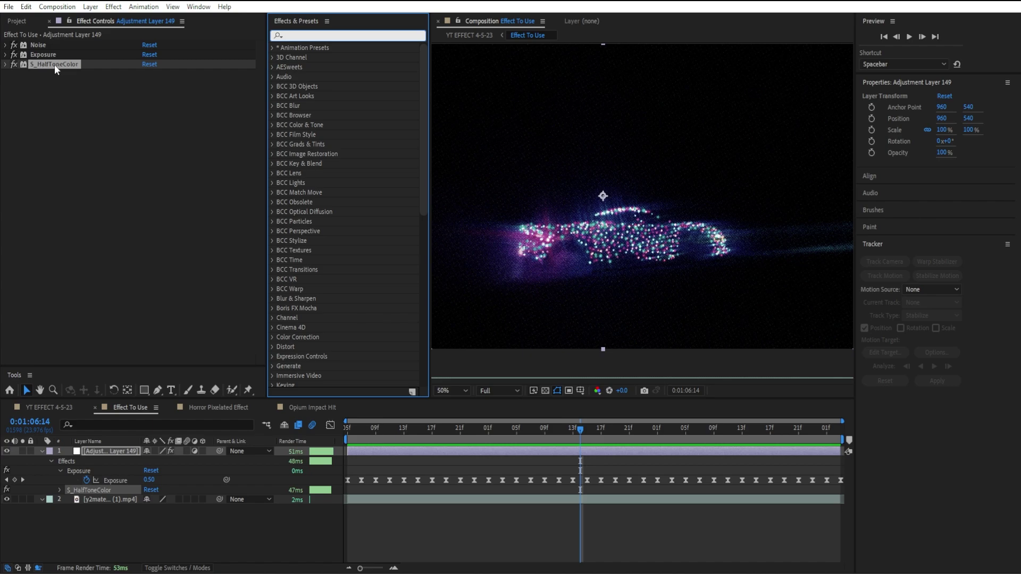
Apply the Timecode effect to the adjustment layer and zoom in on its overlay
{"action": "type", "text": "timec"}
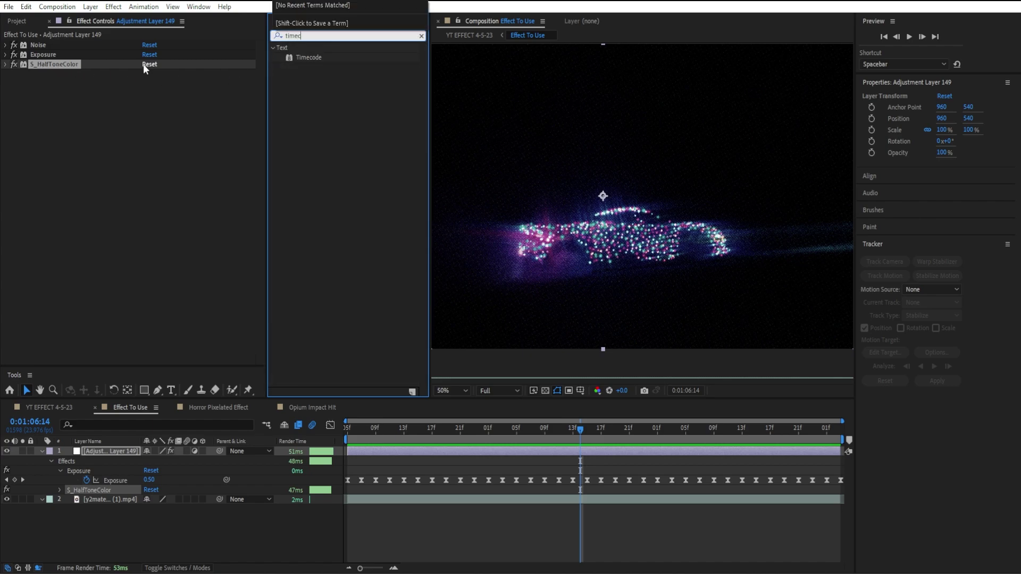
{"action": "left_click_drag", "start_coordinate": [316, 63], "coordinate": [219, 116]}
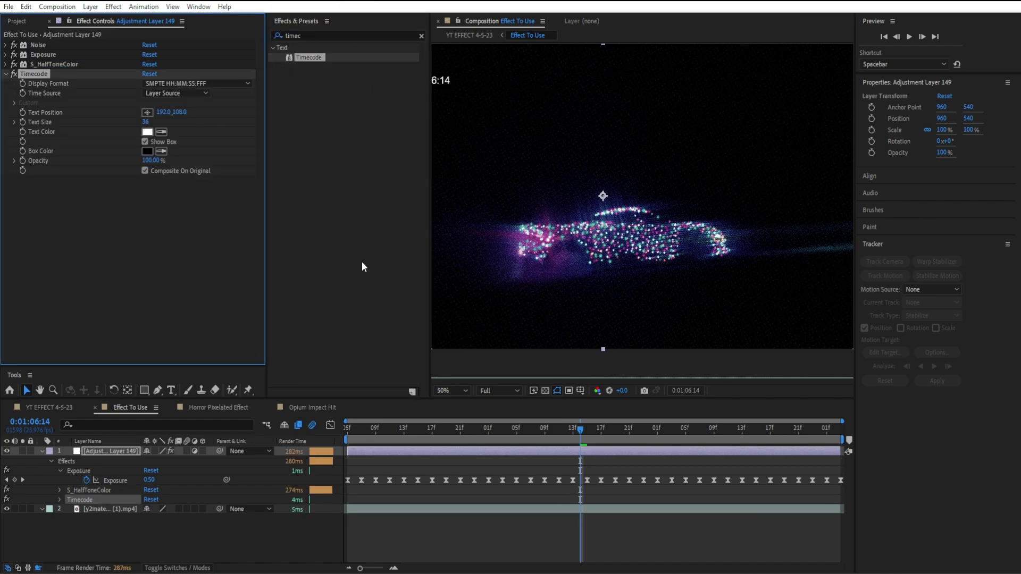
{"action": "left_click_drag", "start_coordinate": [598, 122], "coordinate": [706, 154]}
{"action": "left_click_drag", "start_coordinate": [584, 141], "coordinate": [649, 166]}
{"action": "scroll", "coordinate": [624, 156], "scroll_direction": "up", "scroll_amount": 1}
{"action": "left_click_drag", "start_coordinate": [564, 101], "coordinate": [602, 170]}
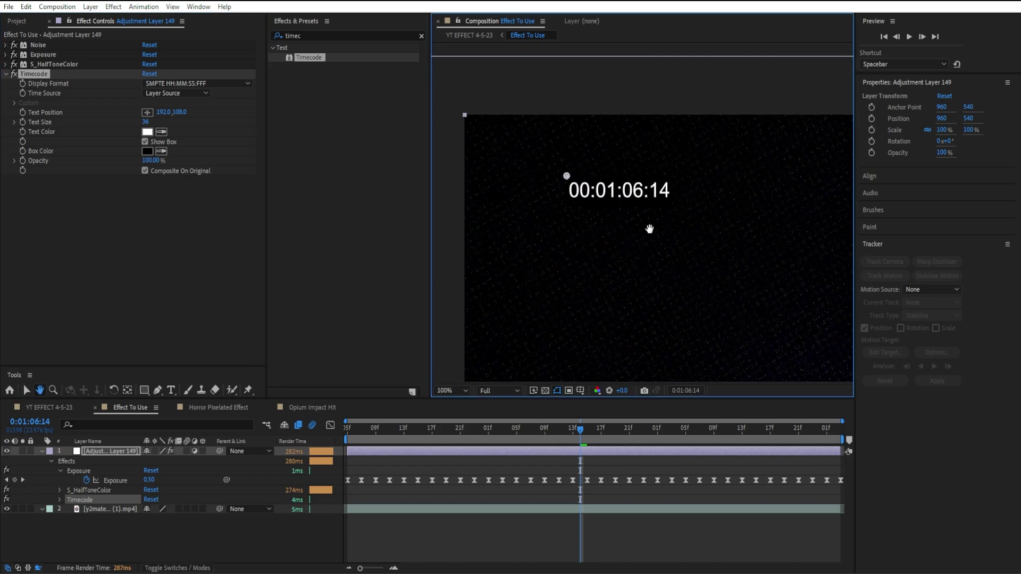
{"action": "left_click_drag", "start_coordinate": [671, 198], "coordinate": [638, 215]}
{"action": "key", "text": "v"}
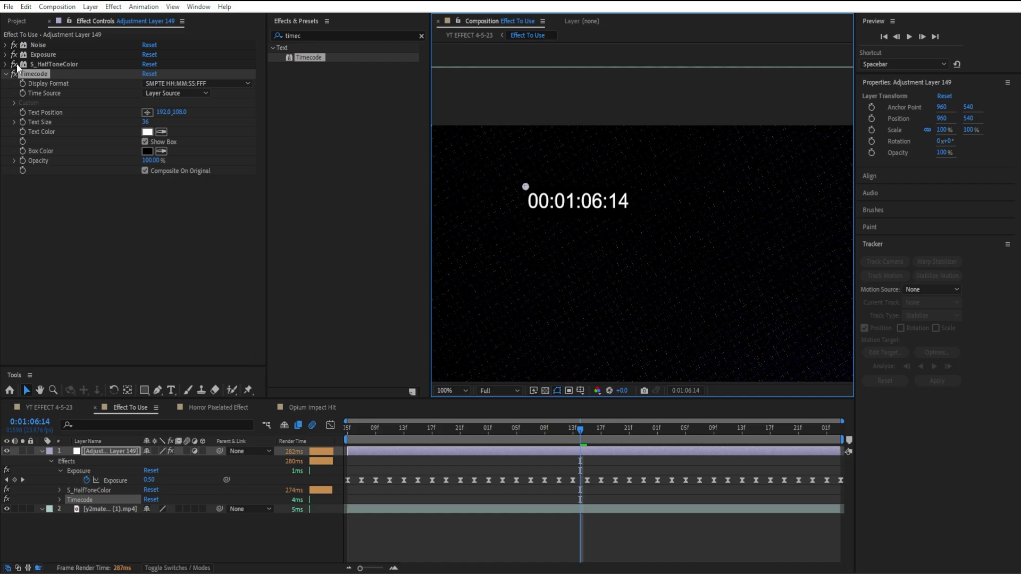
Move the Timecode effect above Noise in the effect stack, undoing a trial text reposition
{"action": "left_click_drag", "start_coordinate": [33, 73], "coordinate": [51, 46]}
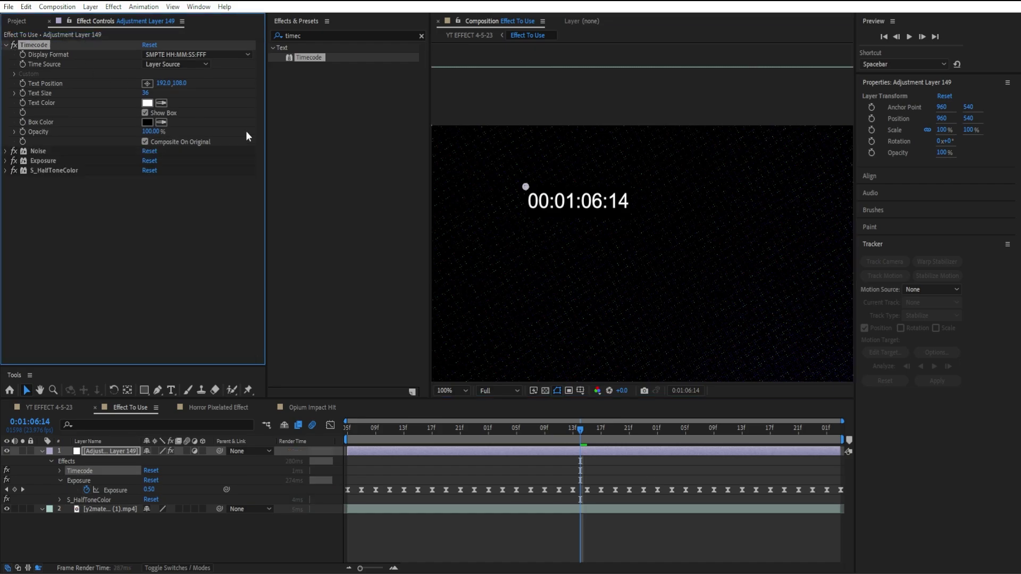
{"action": "key", "text": "h"}
{"action": "left_click_drag", "start_coordinate": [636, 219], "coordinate": [578, 187]}
{"action": "key", "text": "v"}
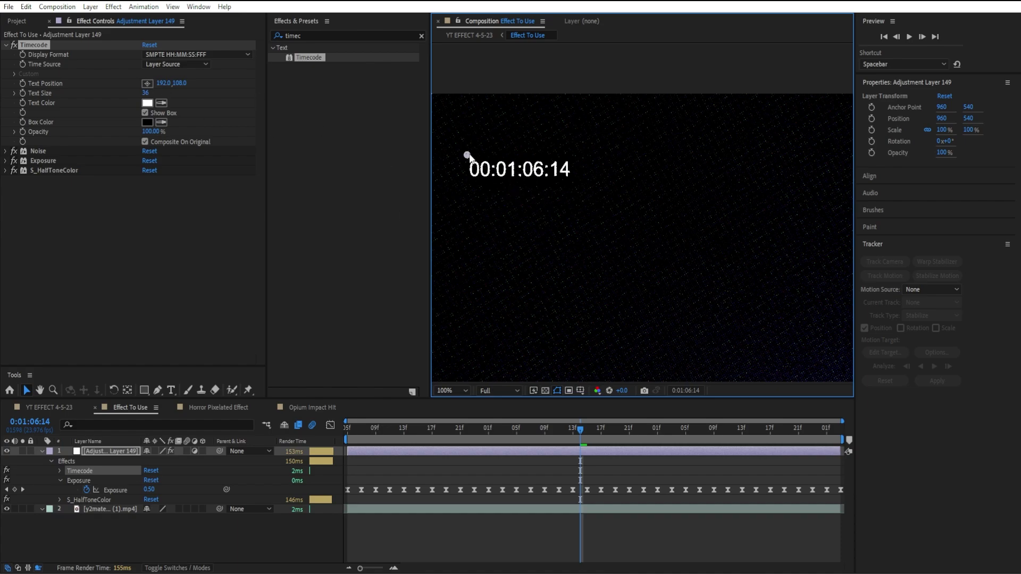
{"action": "left_click_drag", "start_coordinate": [468, 156], "coordinate": [500, 128]}
{"action": "key", "text": "ctrl+z"}
Try a red timecode text colour, then cancel to keep it white
{"action": "left_click", "coordinate": [147, 103]}
{"action": "left_click_drag", "start_coordinate": [333, 234], "coordinate": [372, 208]}
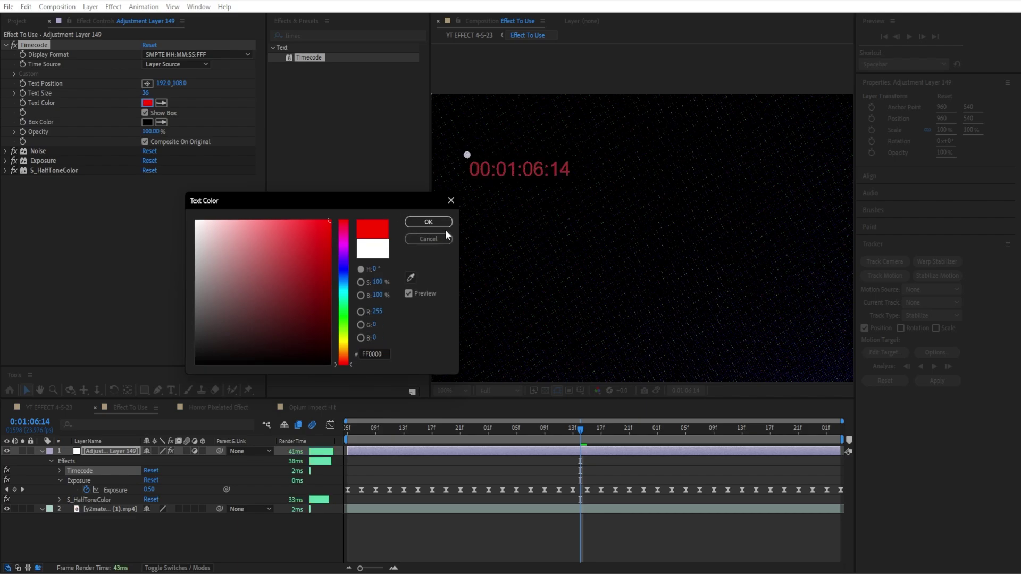
{"action": "left_click", "coordinate": [428, 239]}
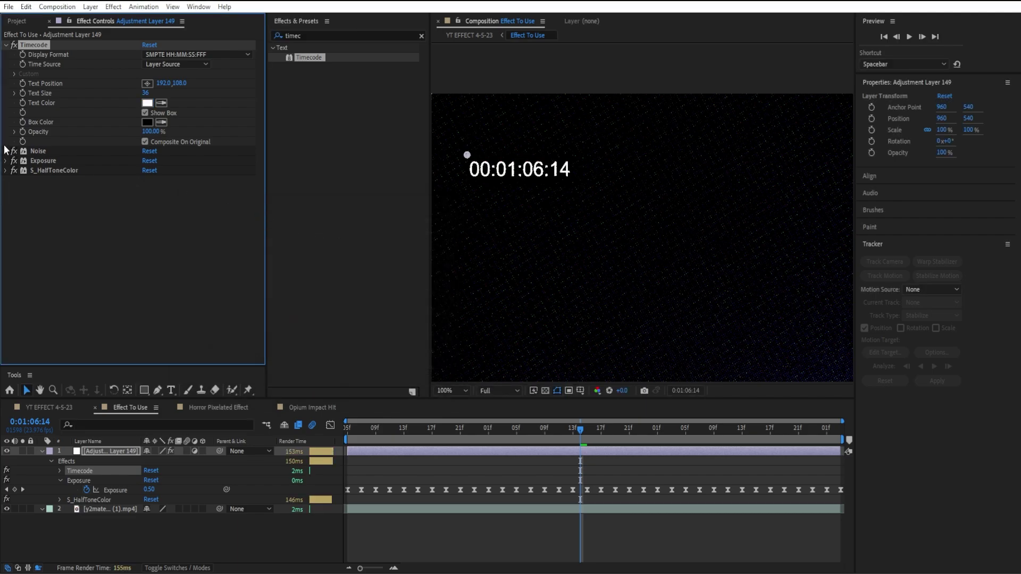
Apply Posterize Time to Adjustment Layer 149 and set its Frame Rate to 14
{"action": "type", "text": "post"}
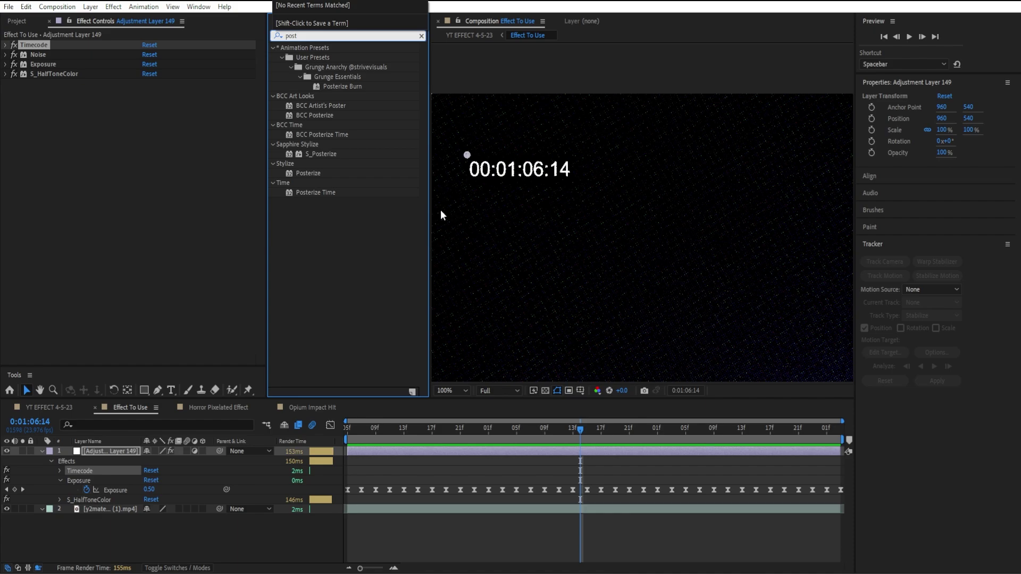
{"action": "left_click_drag", "start_coordinate": [315, 192], "coordinate": [172, 113]}
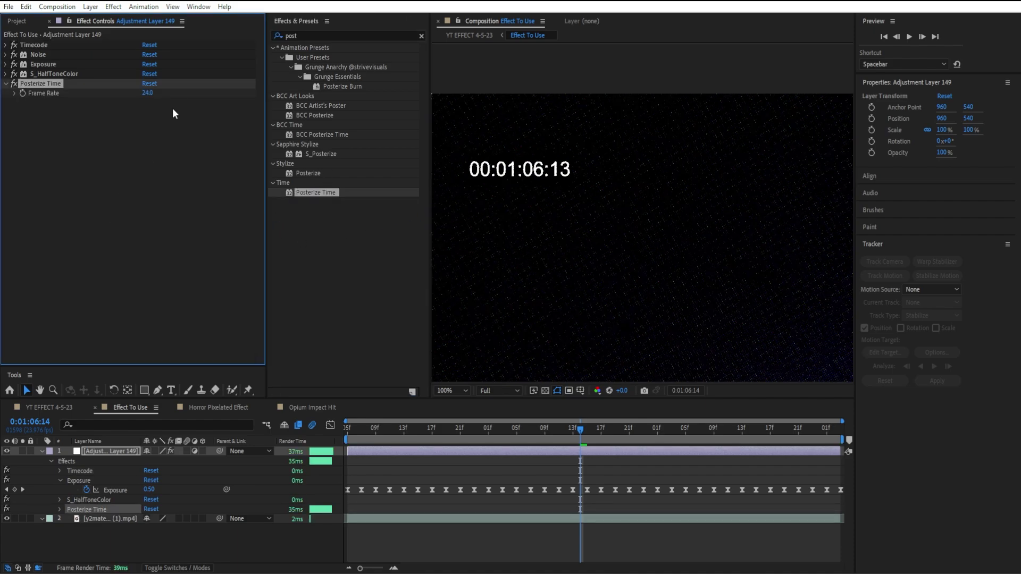
{"action": "scroll", "coordinate": [671, 277], "scroll_direction": "down", "scroll_amount": 1}
{"action": "key", "text": "space"}
{"action": "left_click_drag", "start_coordinate": [745, 321], "coordinate": [571, 233]}
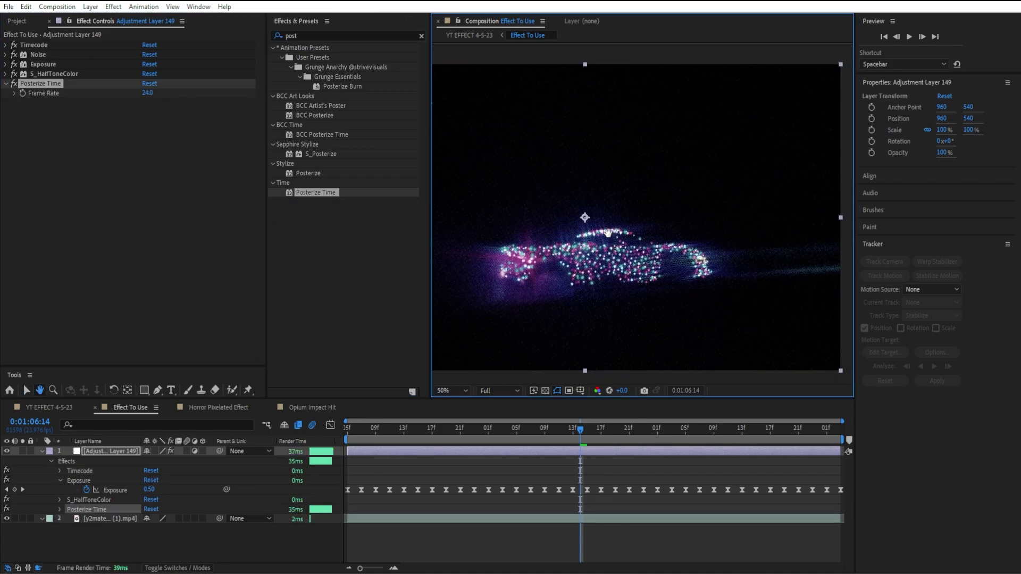
{"action": "scroll", "coordinate": [608, 234], "scroll_direction": "down", "scroll_amount": 1}
{"action": "key", "text": "v"}
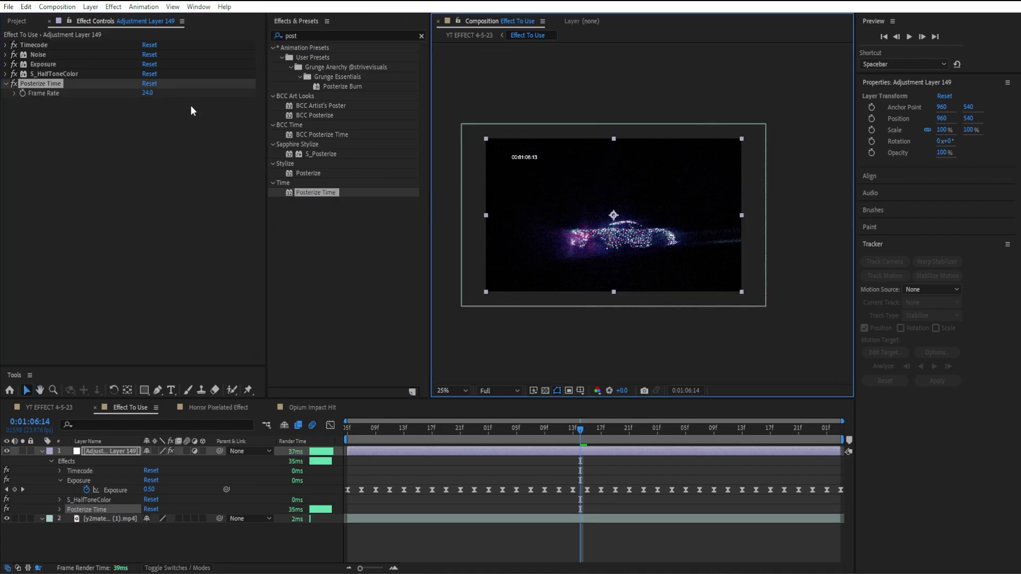
{"action": "left_click", "coordinate": [147, 92]}
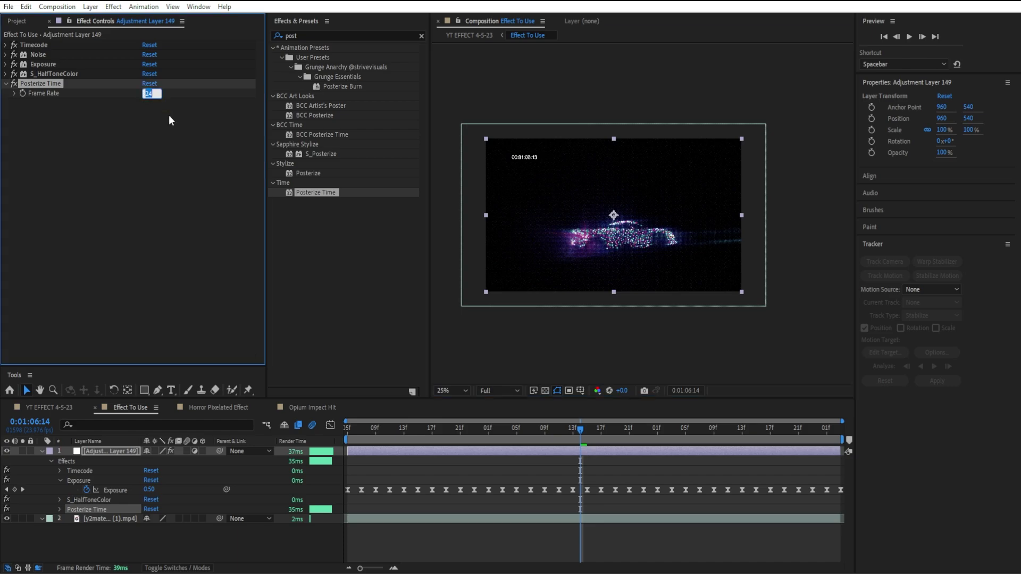
{"action": "type", "text": "4"}
{"action": "key", "text": "Return"}
{"action": "key", "text": "space"}
{"action": "scroll", "coordinate": [657, 320], "scroll_direction": "up", "scroll_amount": 1}
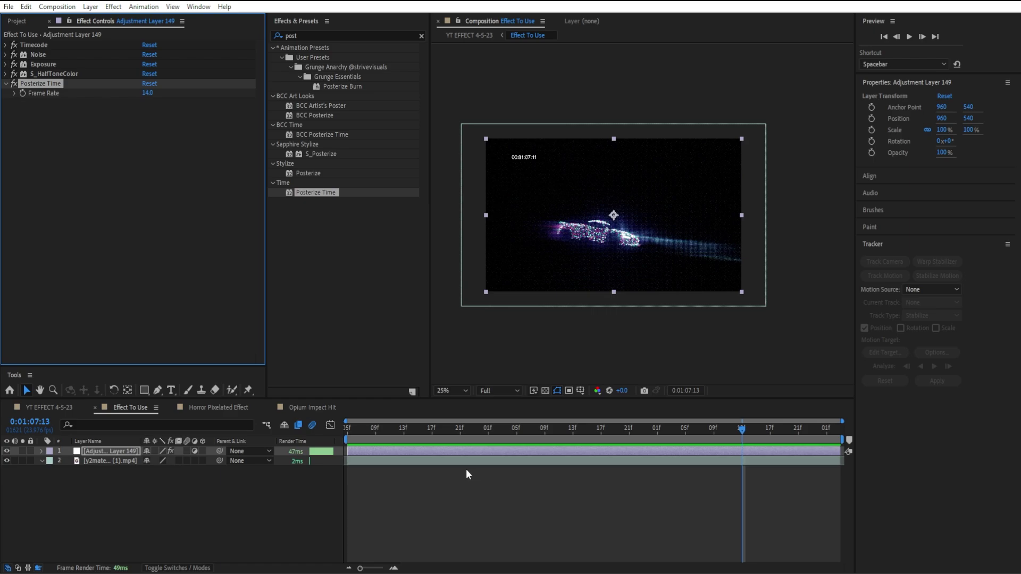
Add a new adjustment layer to the composition
{"action": "right_click", "coordinate": [330, 366]}
{"action": "mouse_move", "coordinate": [423, 372]}
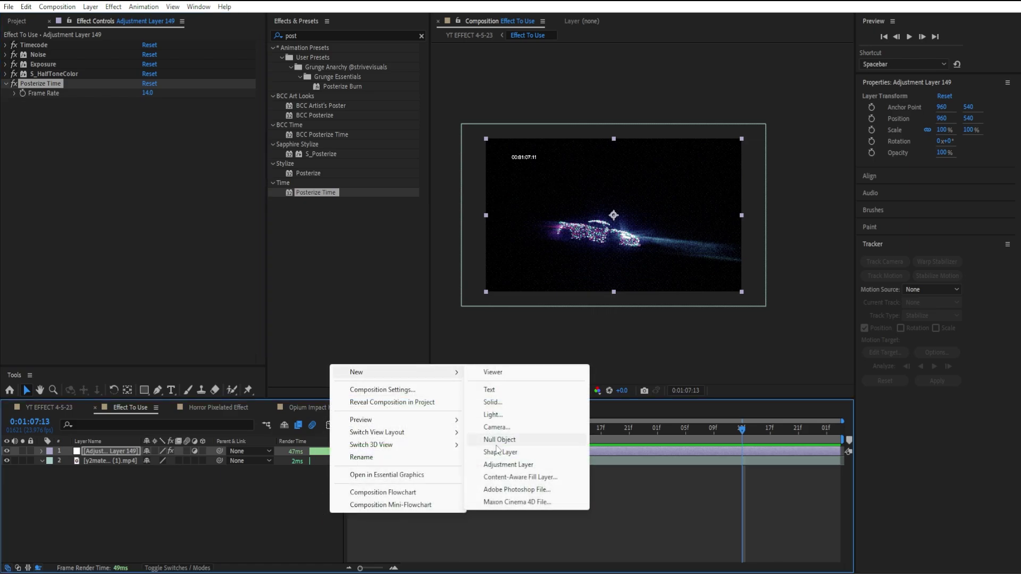
{"action": "left_click", "coordinate": [508, 465]}
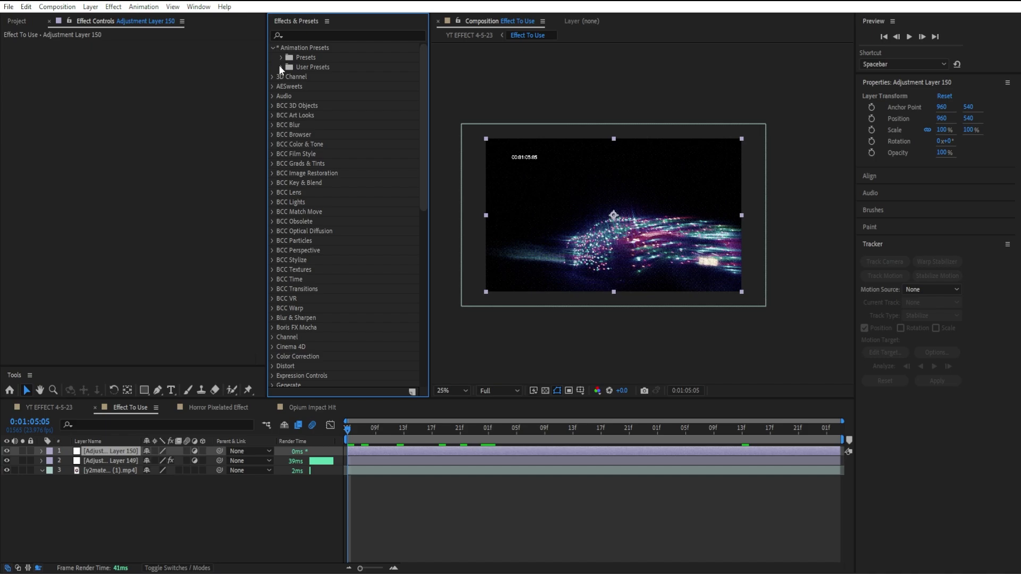
Apply the Blue Aura CRT preset from Grunge CRT Essentials, then hide that layer
{"action": "left_click", "coordinate": [280, 67]}
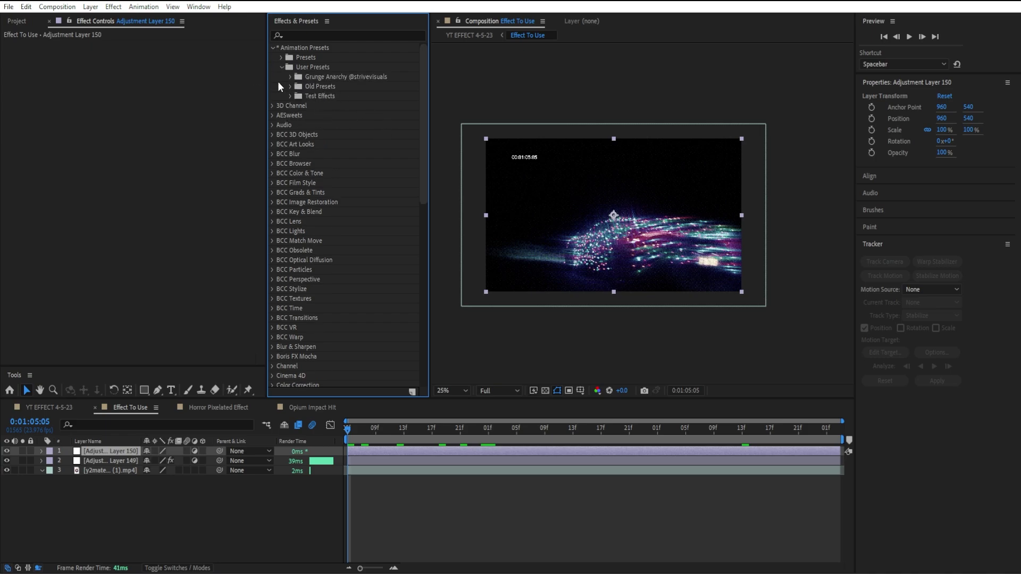
{"action": "left_click", "coordinate": [290, 76]}
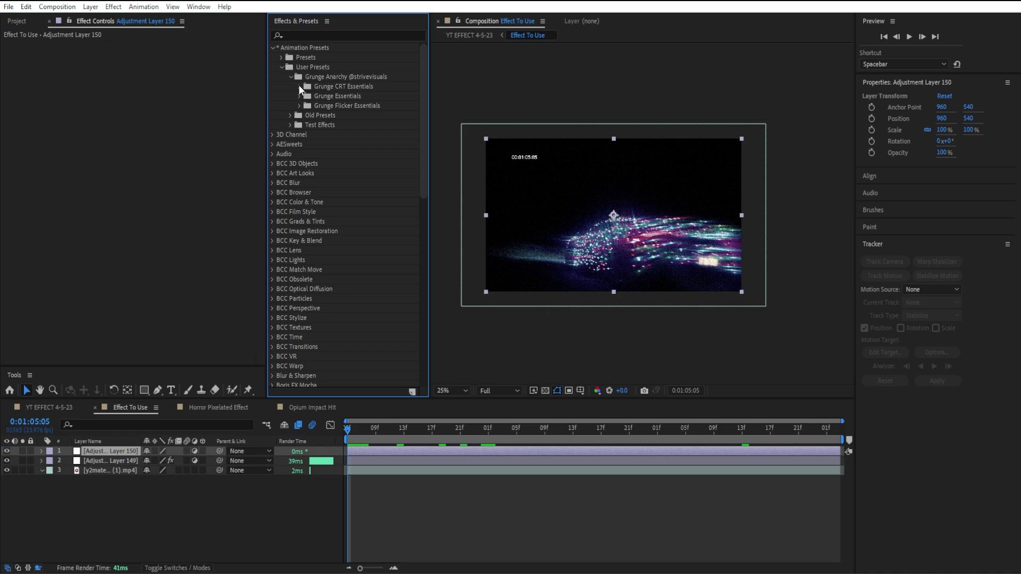
{"action": "left_click", "coordinate": [299, 85]}
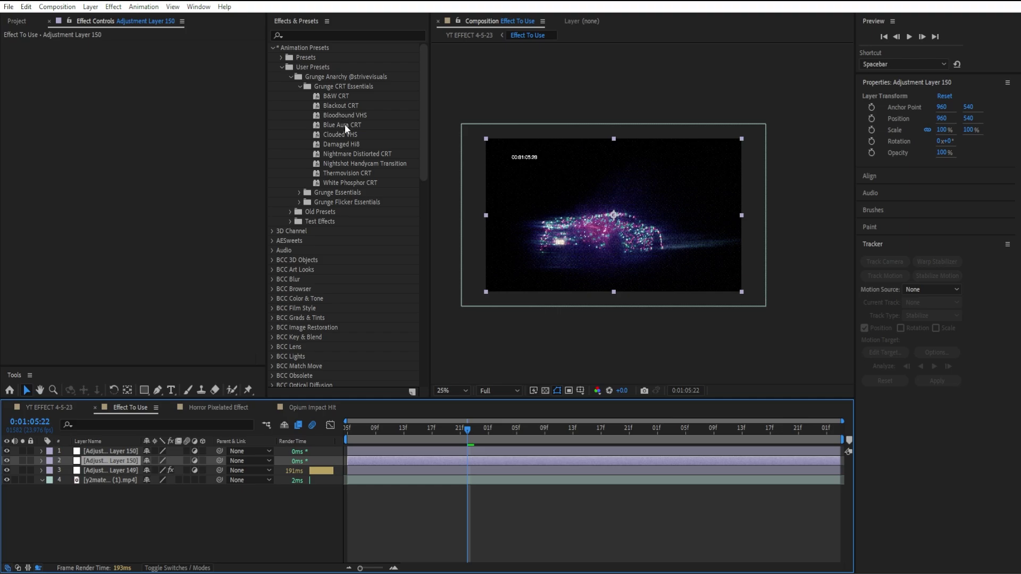
{"action": "left_click", "coordinate": [344, 124]}
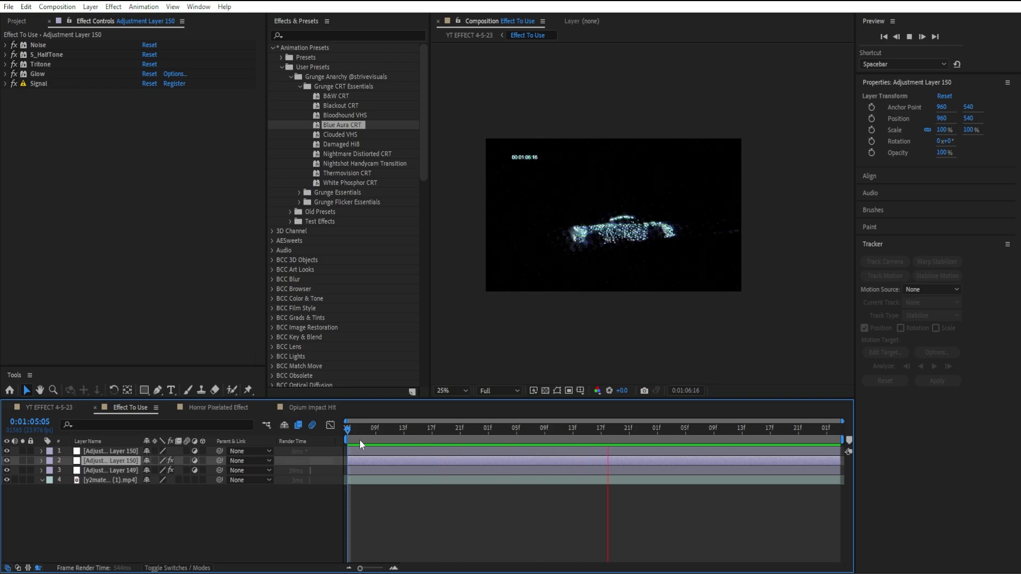
{"action": "key", "text": "space"}
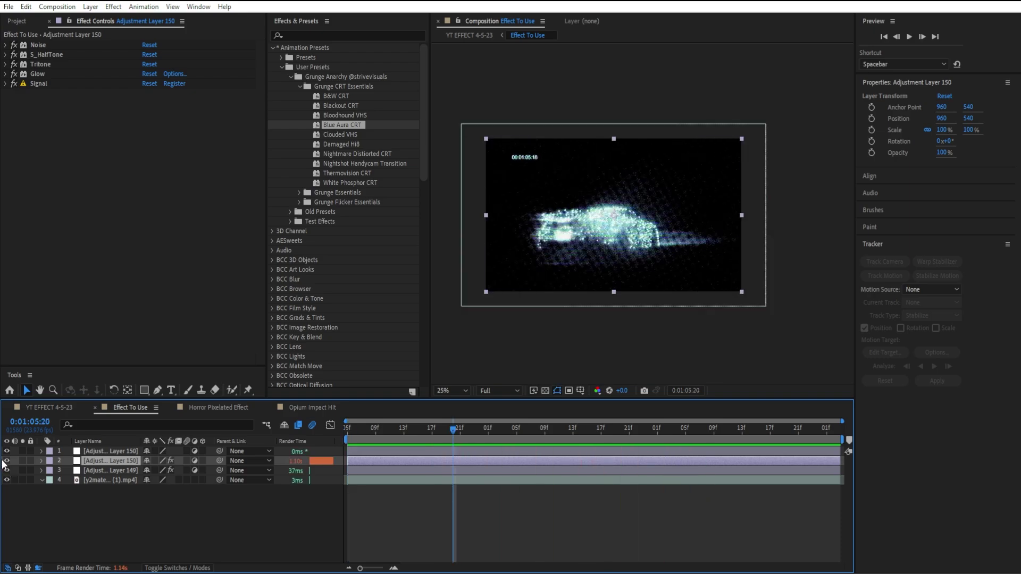
{"action": "left_click", "coordinate": [6, 461]}
Apply the White Phosphor CRT preset to the empty top adjustment layer and preview it
{"action": "left_click", "coordinate": [97, 451]}
{"action": "key", "text": "space"}
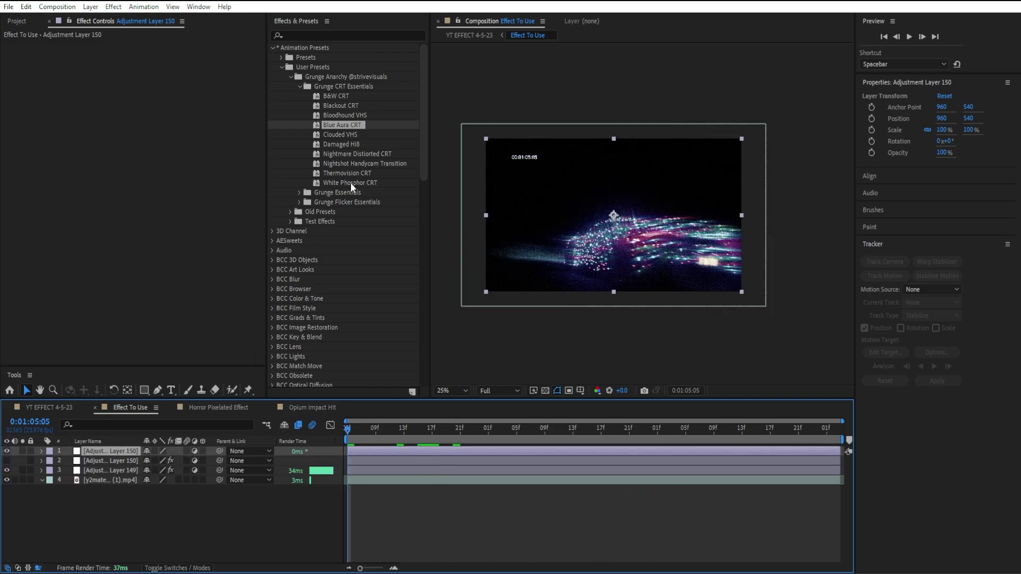
{"action": "left_click", "coordinate": [350, 183]}
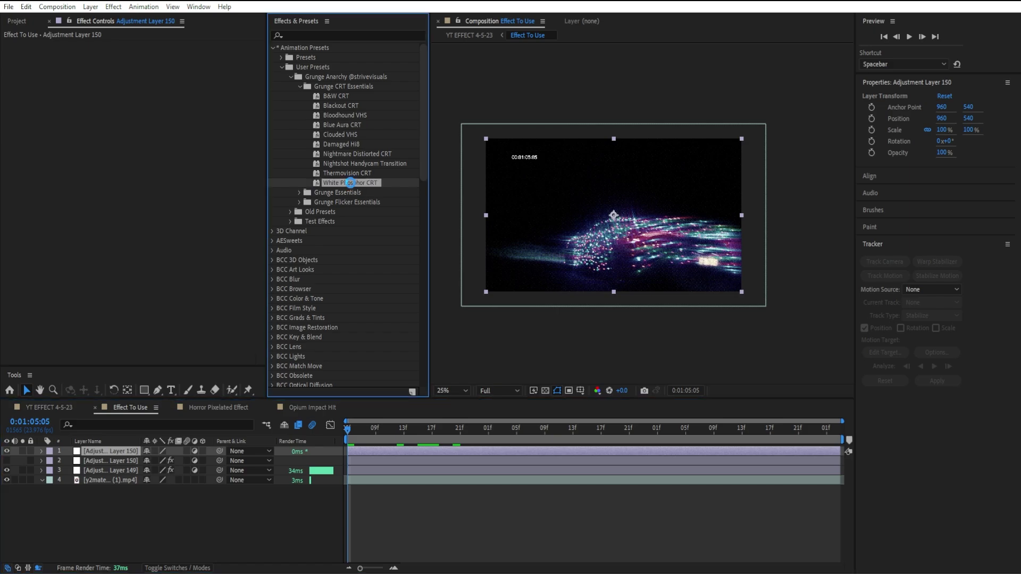
{"action": "double_click", "coordinate": [350, 183]}
{"action": "key", "text": "space"}
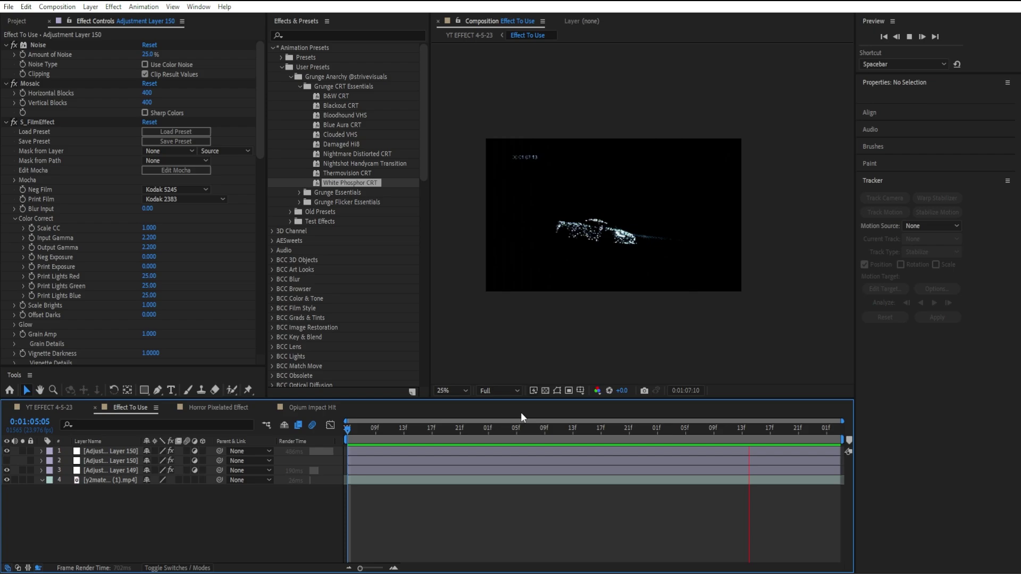
{"action": "key", "text": "space"}
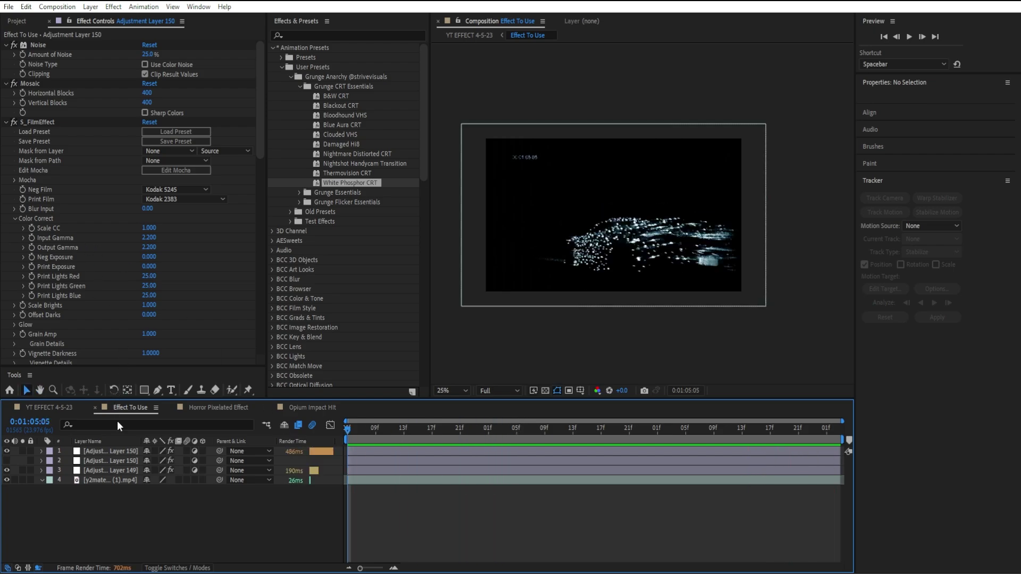
Reveal the top layer's six effects and collapse all their settings
{"action": "left_click", "coordinate": [96, 442]}
{"action": "left_click", "coordinate": [104, 450]}
{"action": "key", "text": "e"}
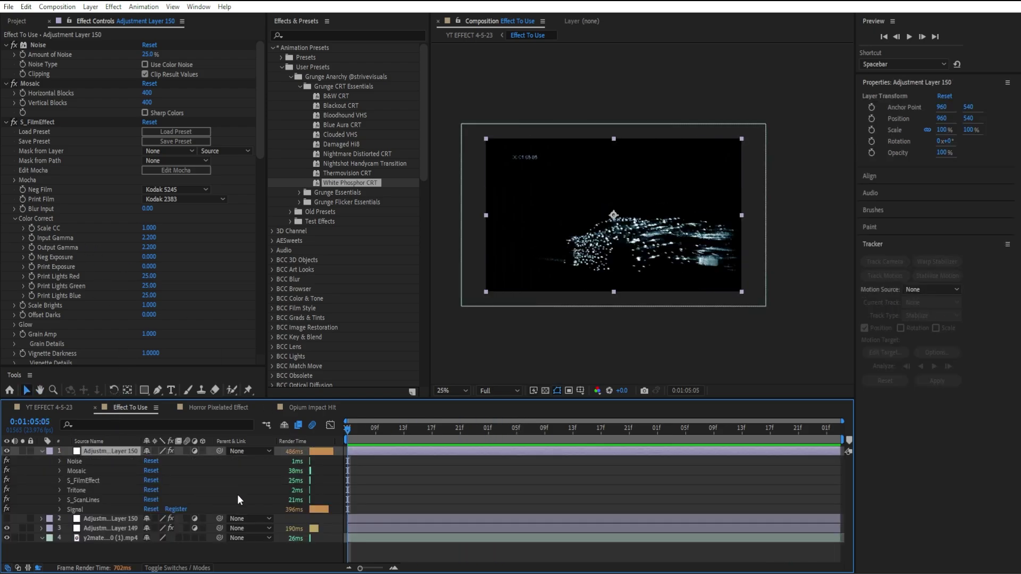
{"action": "left_click_drag", "start_coordinate": [342, 509], "coordinate": [328, 450]}
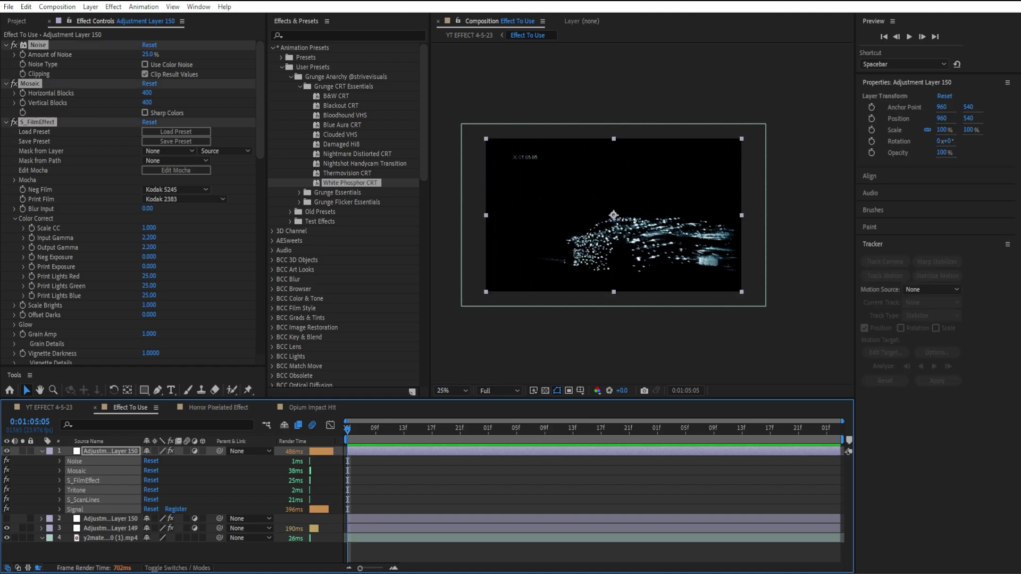
{"action": "left_click", "coordinate": [6, 46]}
{"action": "left_click", "coordinate": [51, 130]}
{"action": "key", "text": "e"}
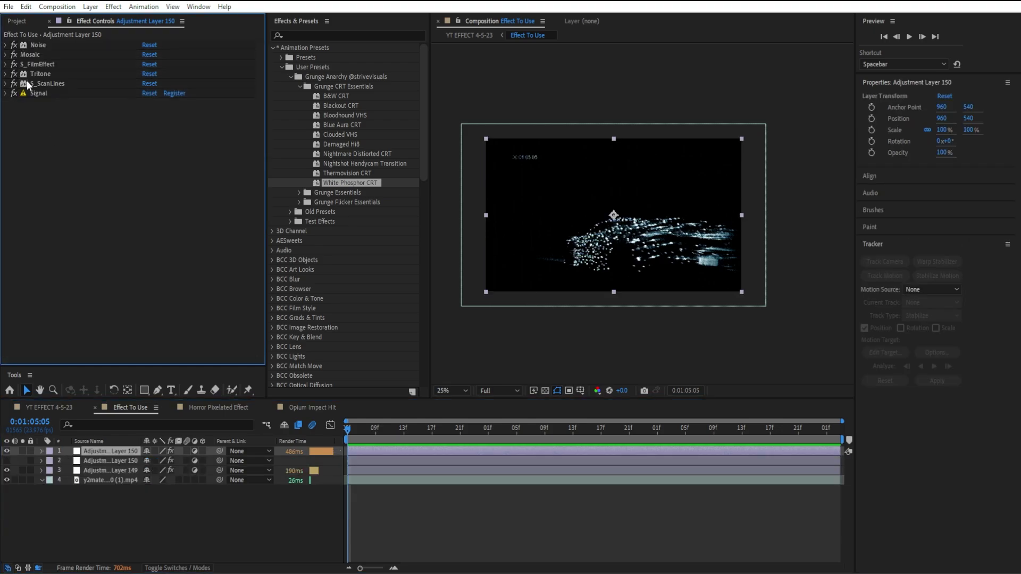
Compare the look with Tritone off and on, then set its midtones to bright cyan (66F0F9)
{"action": "left_click", "coordinate": [15, 74]}
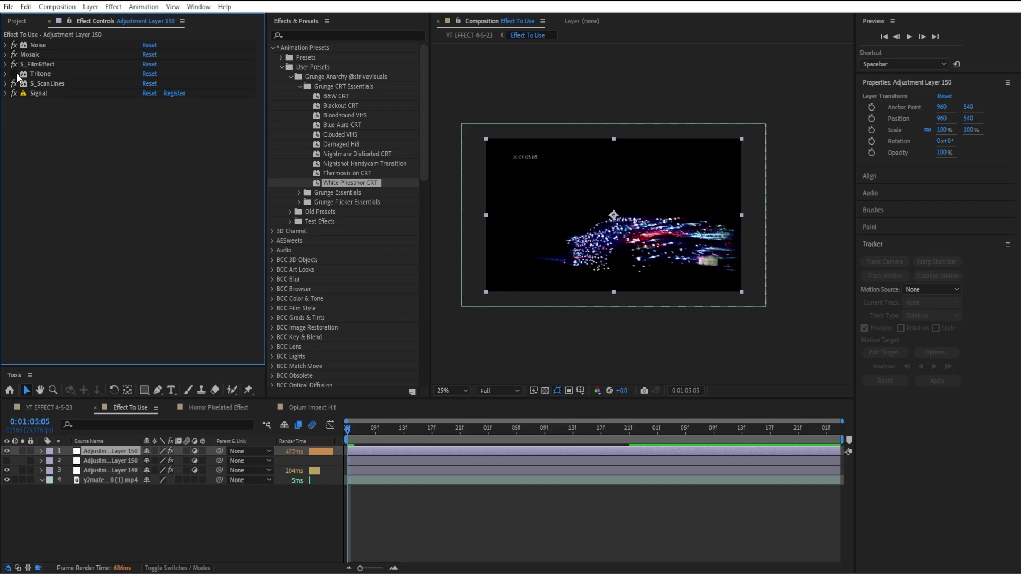
{"action": "left_click", "coordinate": [14, 74]}
{"action": "left_click", "coordinate": [6, 74]}
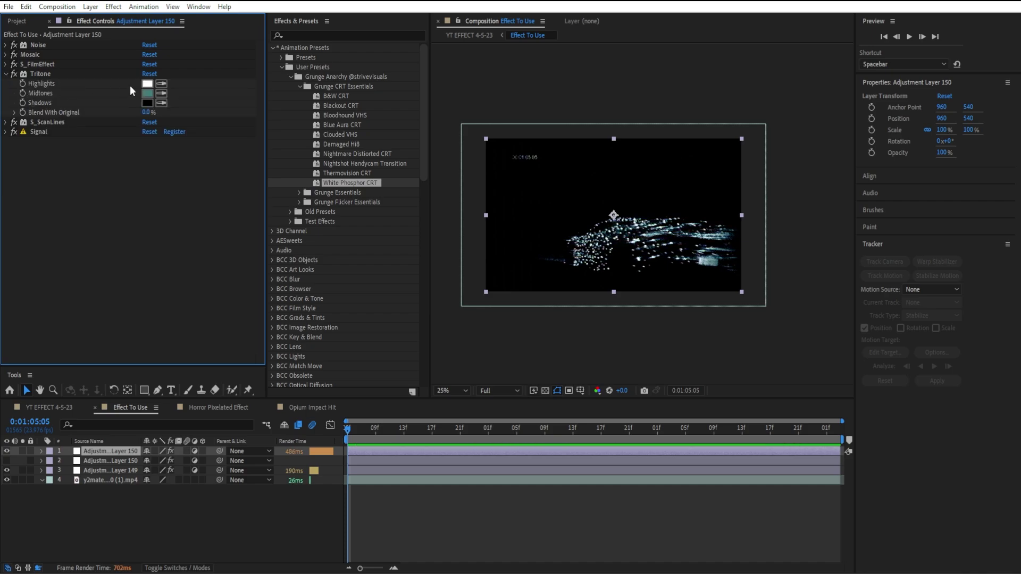
{"action": "left_click", "coordinate": [143, 96]}
{"action": "left_click_drag", "start_coordinate": [294, 265], "coordinate": [288, 226]}
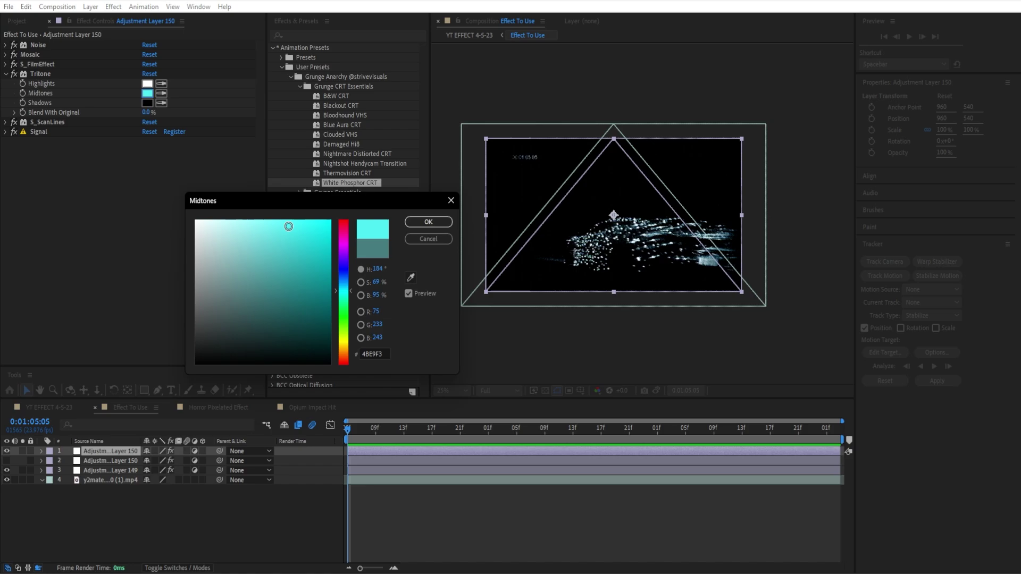
{"action": "left_click", "coordinate": [433, 224]}
At about 0:01:06:08, try a red-pink midtones colour, then discard it and keep cyan
{"action": "left_click_drag", "start_coordinate": [392, 429], "coordinate": [538, 435]}
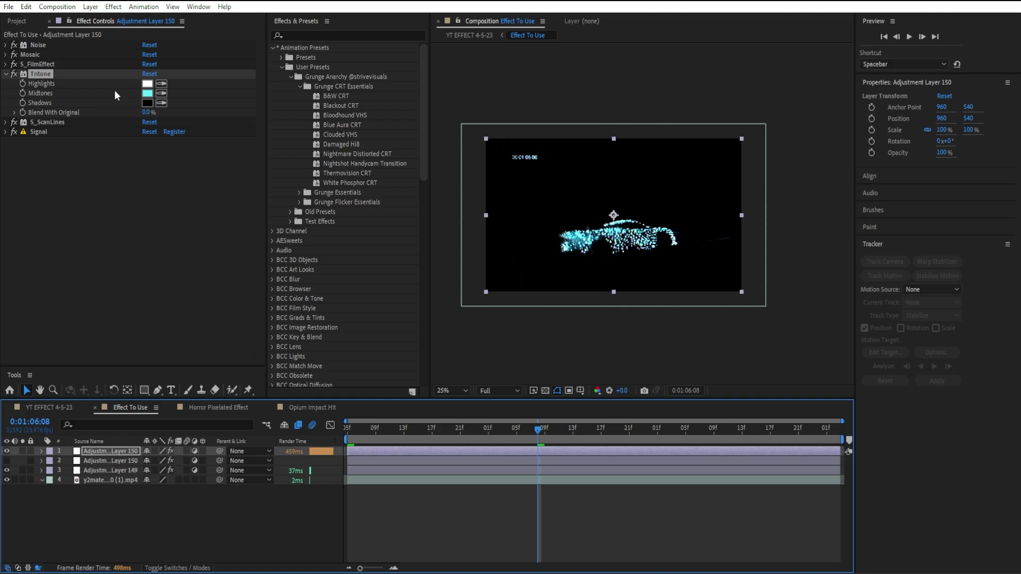
{"action": "left_click", "coordinate": [147, 93]}
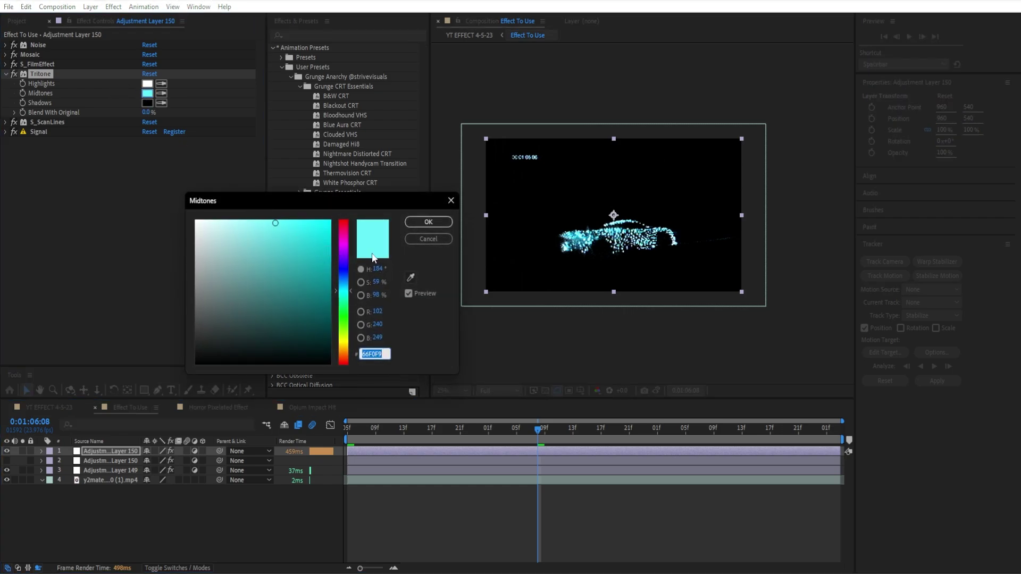
{"action": "left_click_drag", "start_coordinate": [344, 245], "coordinate": [354, 202]}
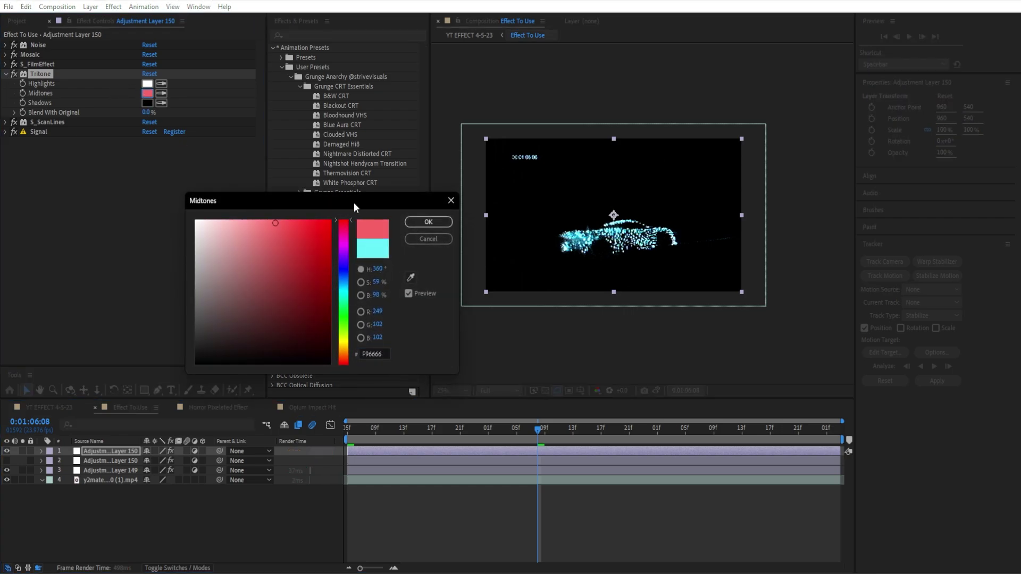
{"action": "left_click", "coordinate": [424, 222]}
{"action": "key", "text": "ctrl+z"}
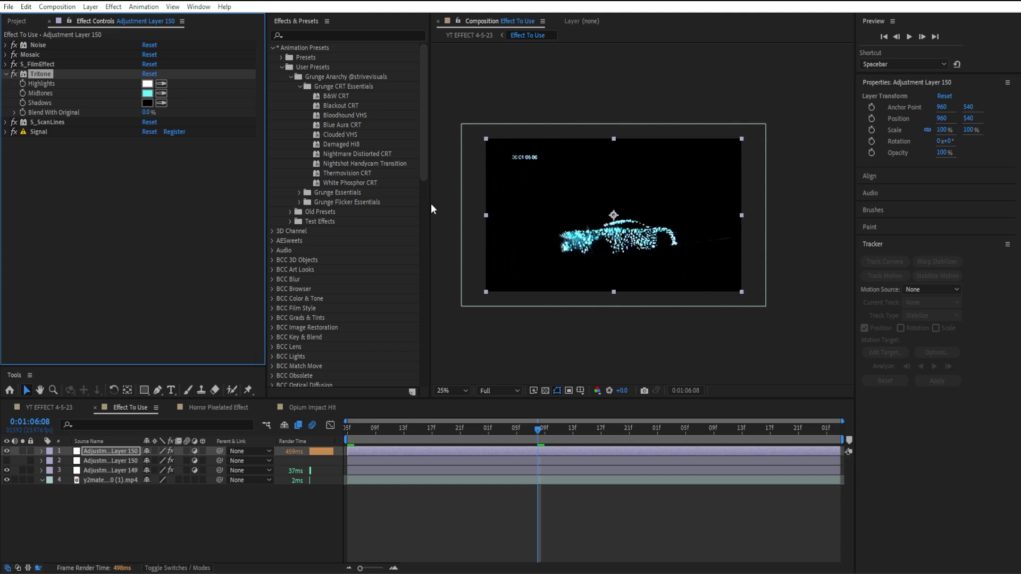